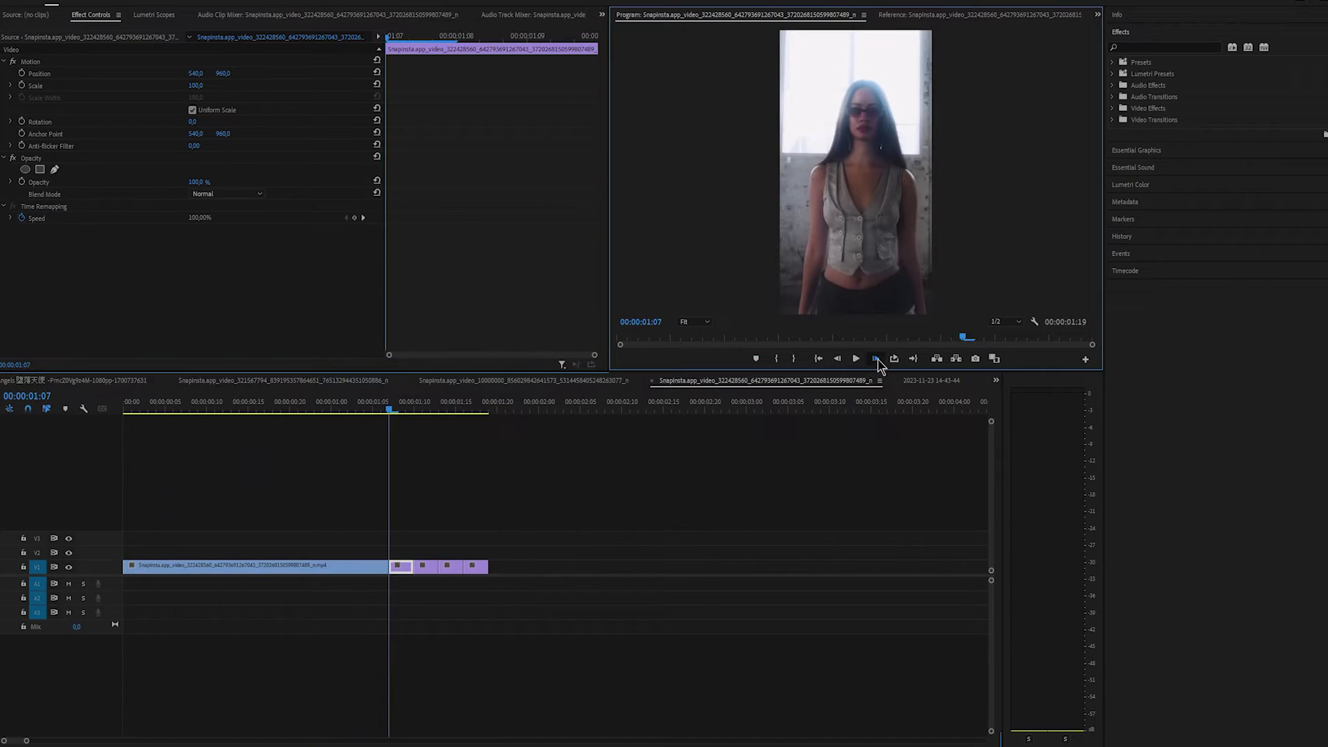
- Step frame by frame from 00:00:01:07 through the four short clips to examine them up to the sequence's end
click(877, 360)
click(876, 360)
click(877, 360)
click(877, 359)
click(877, 359)
click(877, 360)
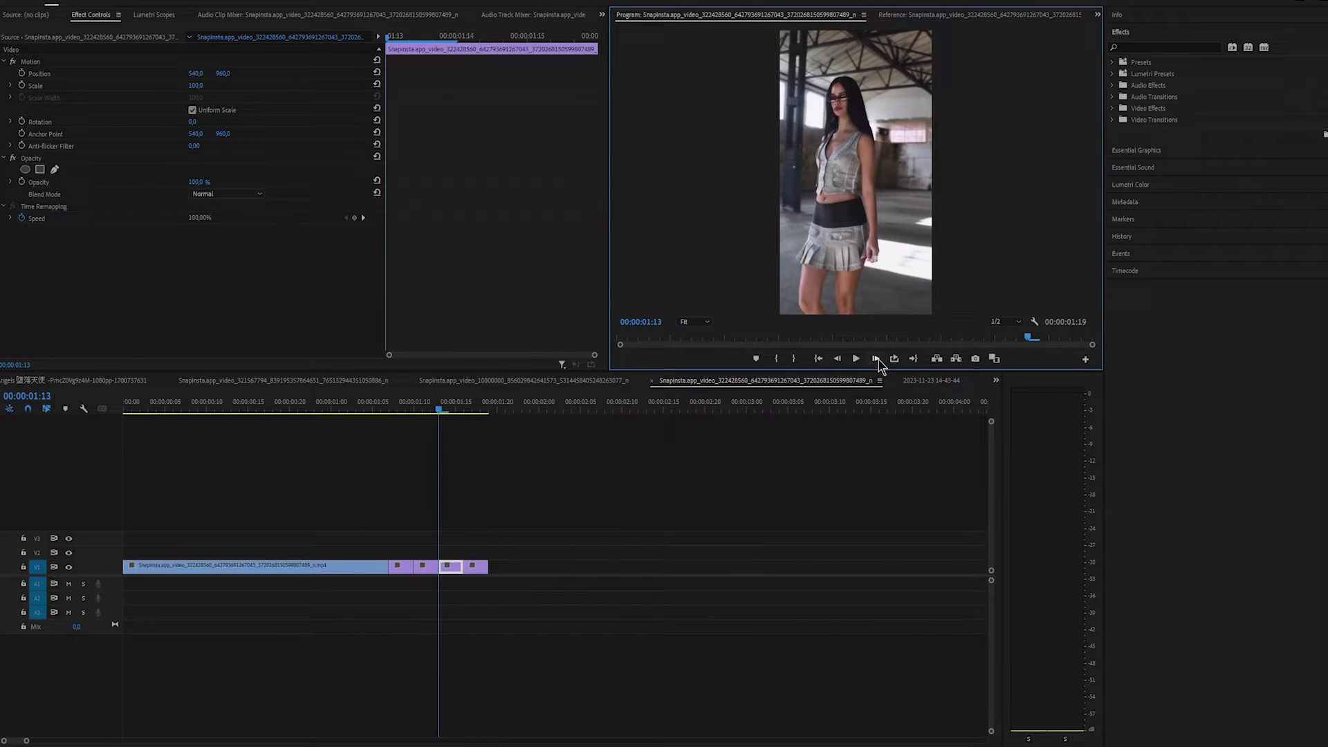
click(876, 359)
click(876, 359)
click(875, 358)
click(876, 358)
click(876, 358)
click(875, 358)
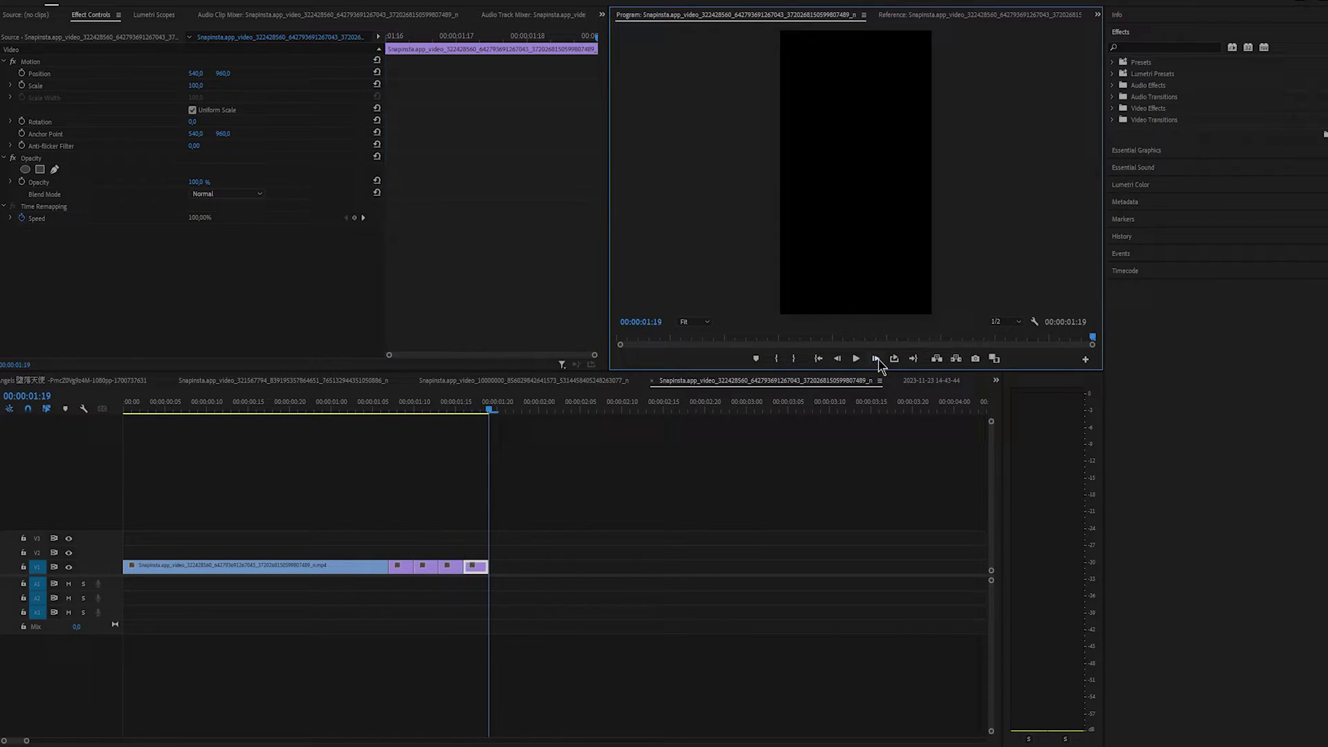
- Split the first two short clips at 00:00:01:09 and 00:00:01:11, isolating one frame on each side of their shared cut
drag(510, 413, 519, 411)
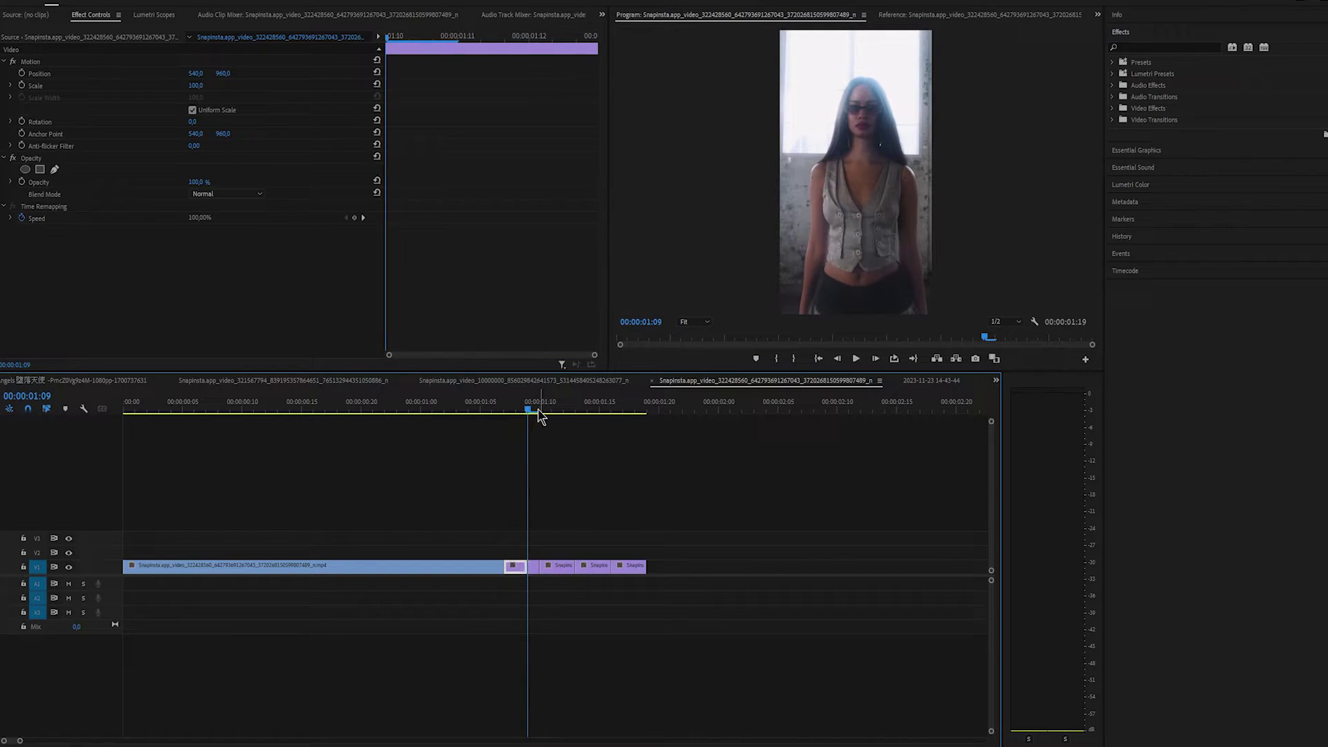
drag(539, 415, 552, 414)
click(562, 567)
click(528, 409)
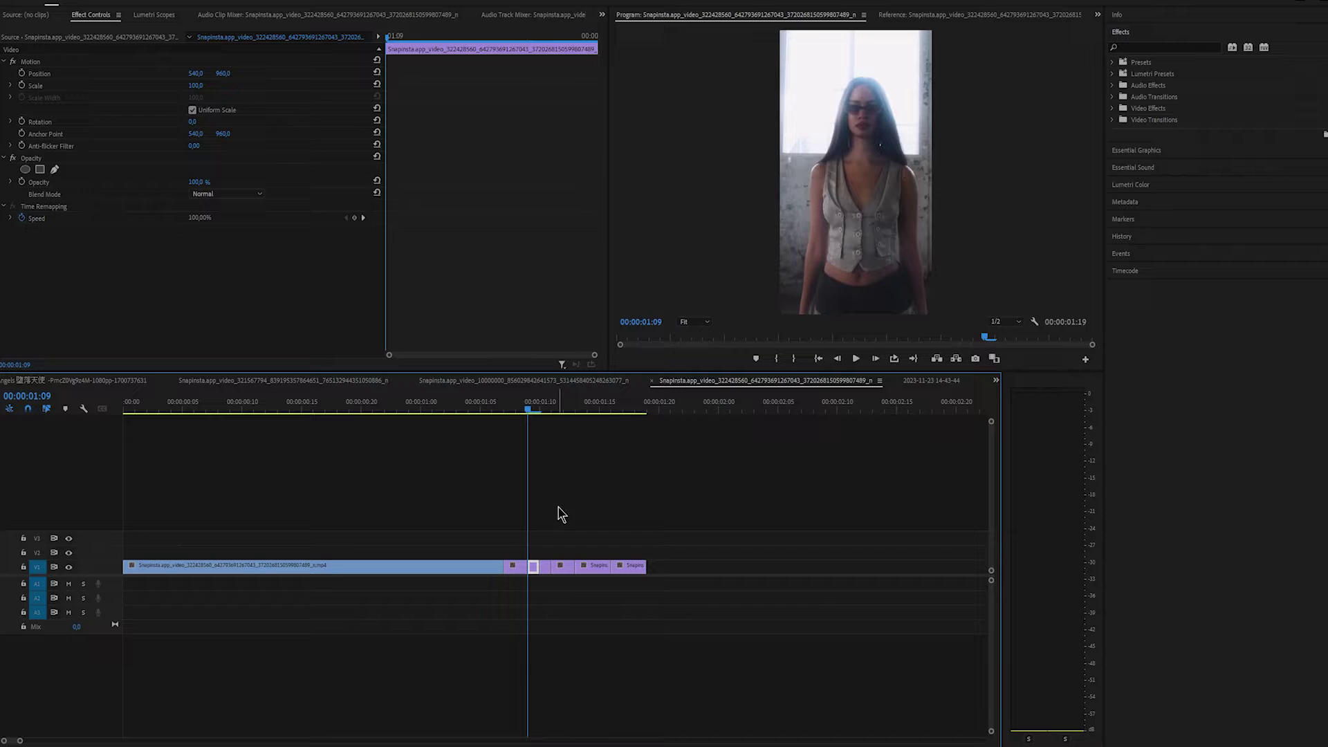
- Duplicate the two isolated frames onto track V2 and nest the copies
mouse_move(542, 558)
mouse_down()
mouse_move(537, 576)
mouse_move(538, 553)
mouse_up()
right_click(534, 556)
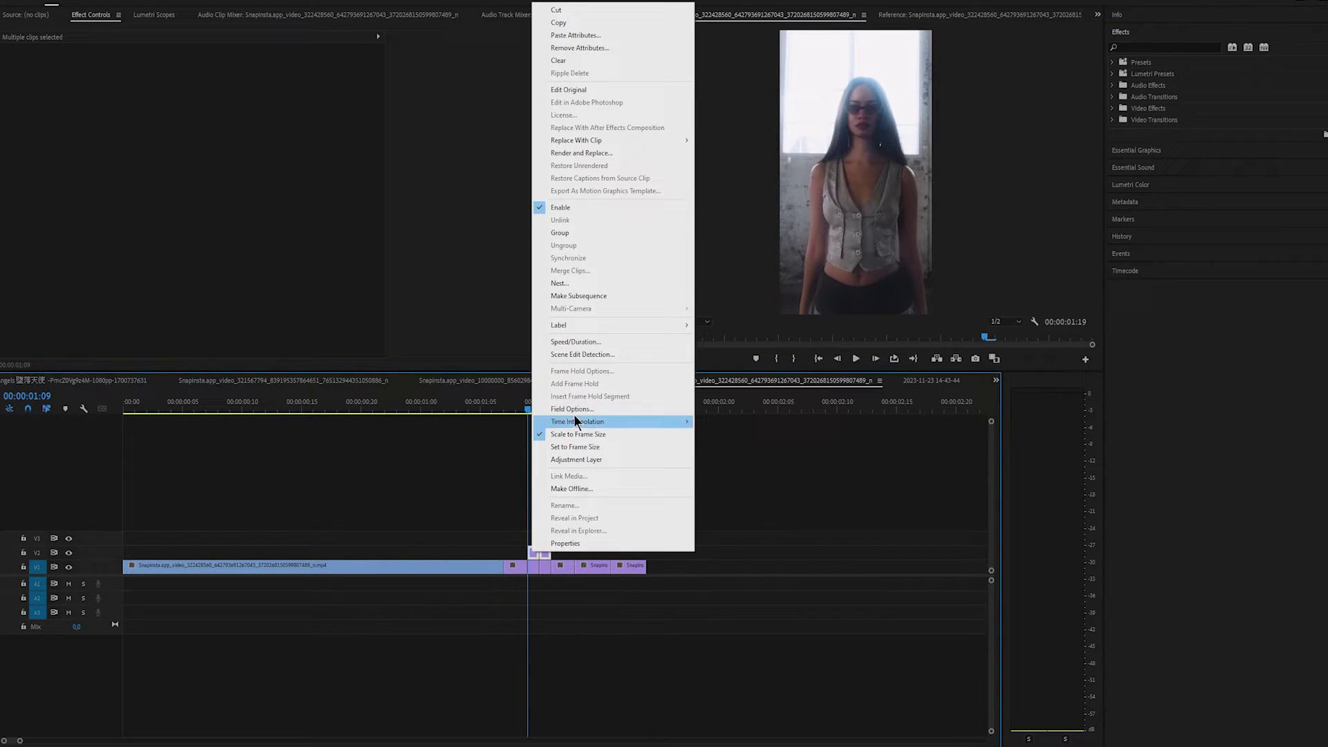
click(576, 286)
click(637, 379)
- Find the Luma Key effect and apply it to the nested clip on V2
click(1161, 47)
text(luma)
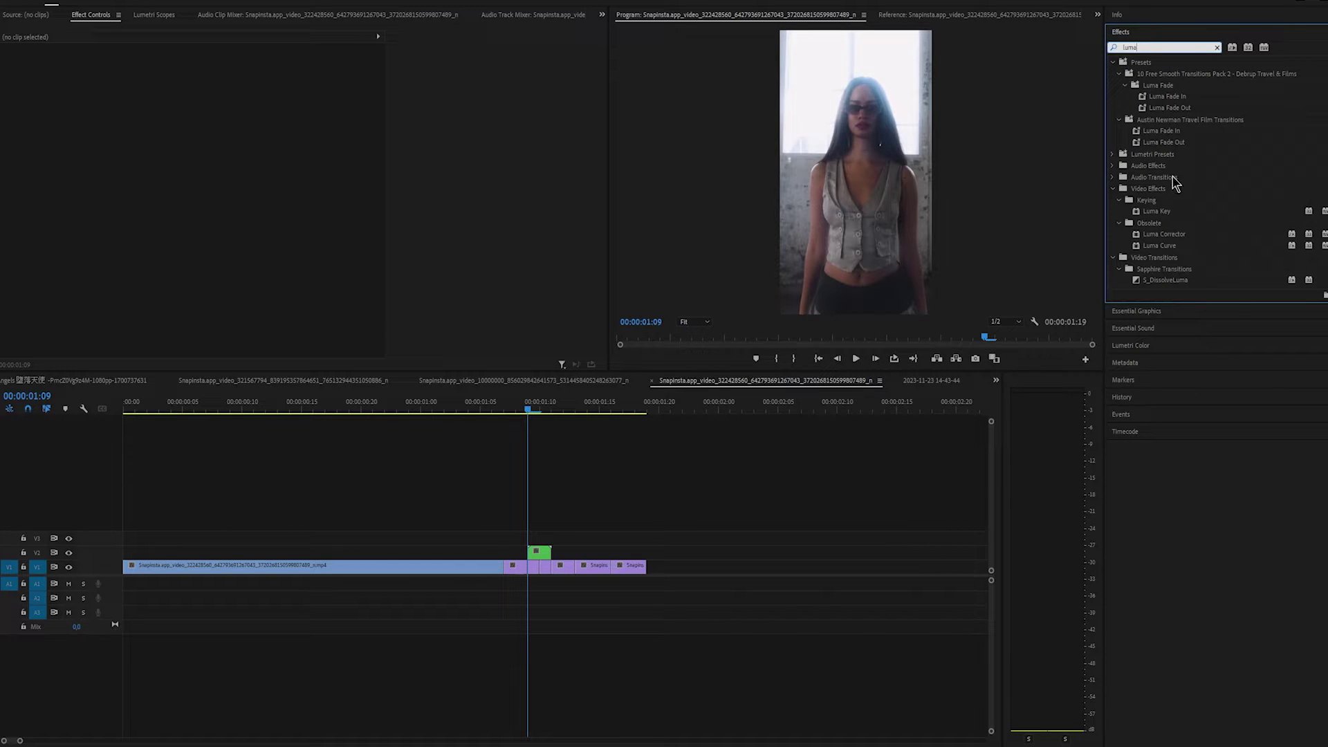
drag(1156, 211, 540, 552)
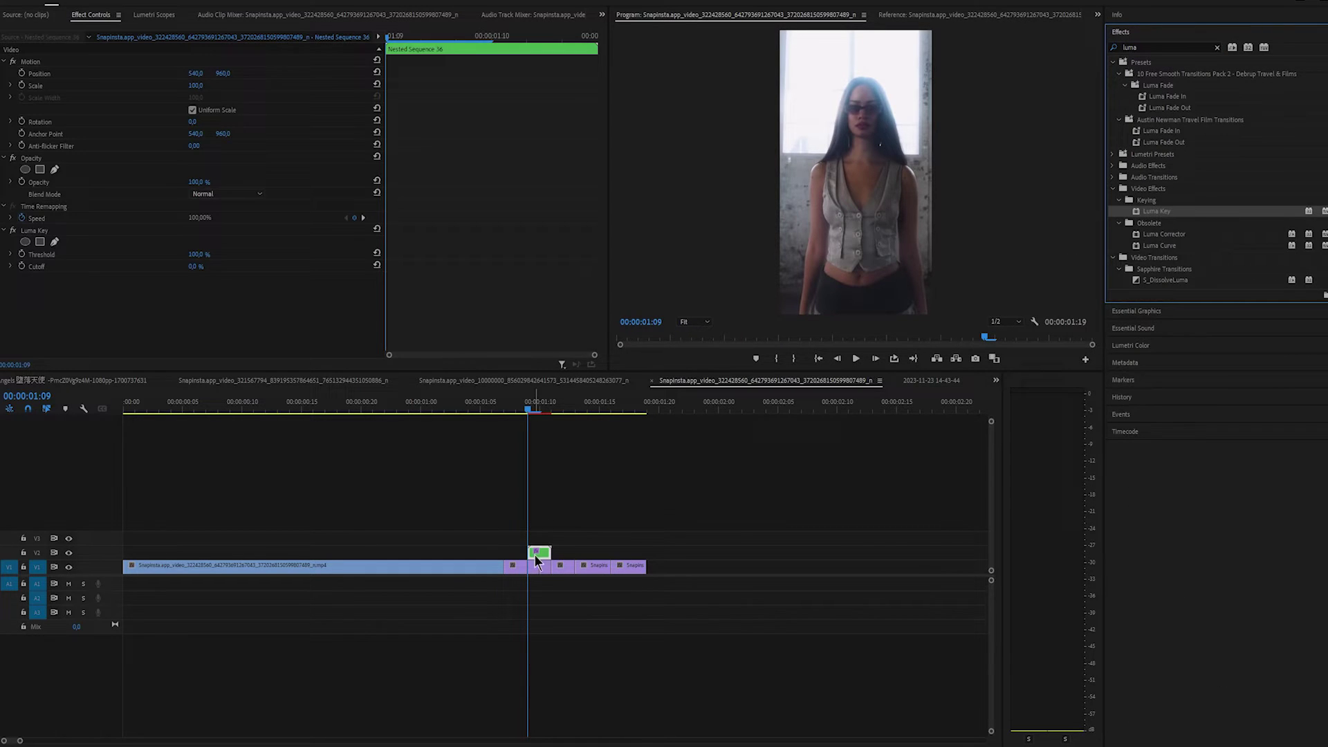
- Set the nested clip's blend mode to Linear Dodge (Add) and its Luma Key threshold to about 51% and cutoff to 33%
click(242, 194)
click(253, 337)
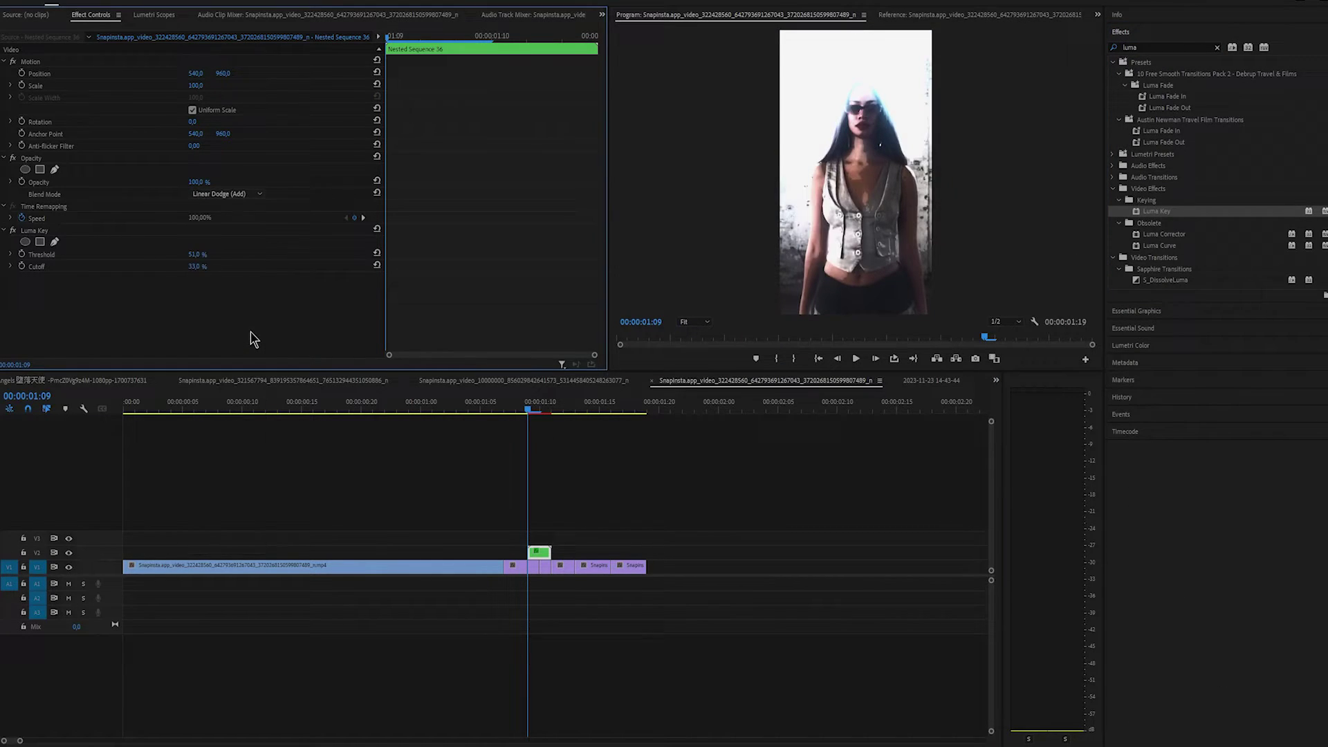
mouse_move(197, 266)
mouse_down()
mouse_move(225, 266)
mouse_move(178, 254)
mouse_move(207, 254)
mouse_up()
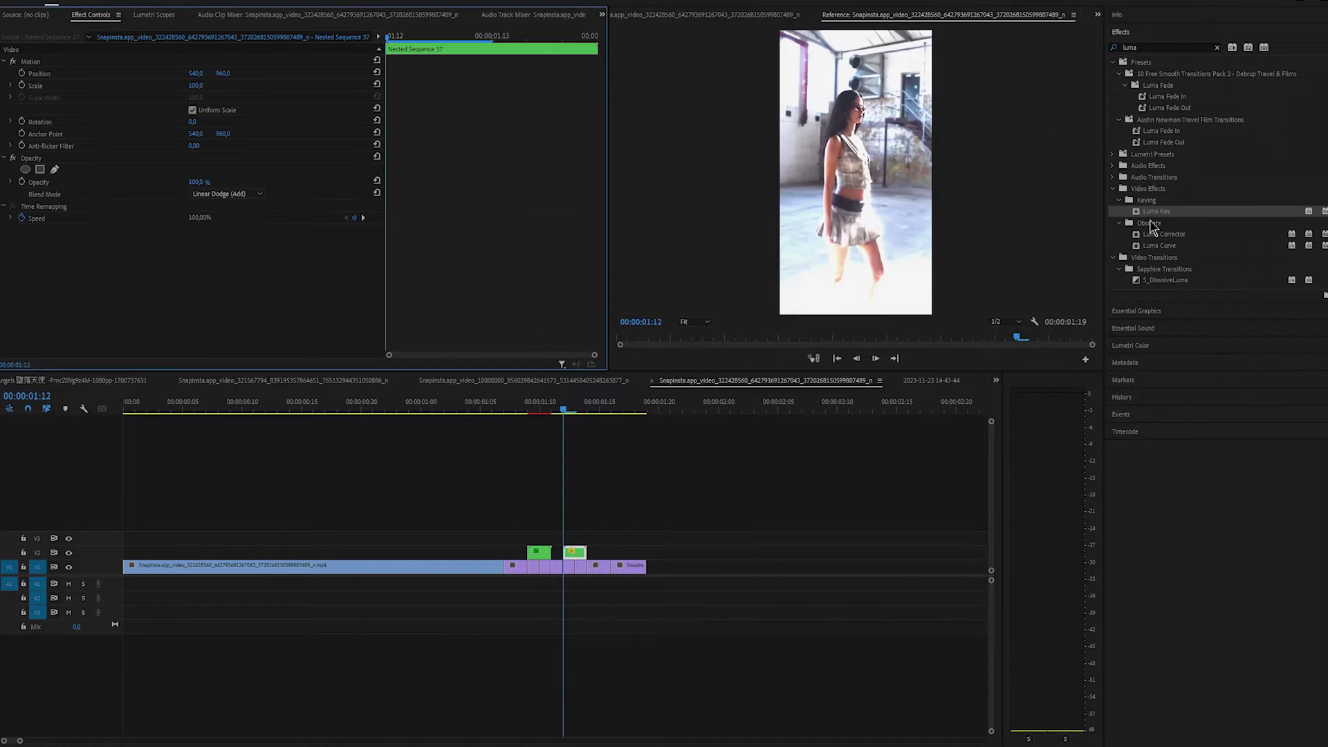
click(14, 231)
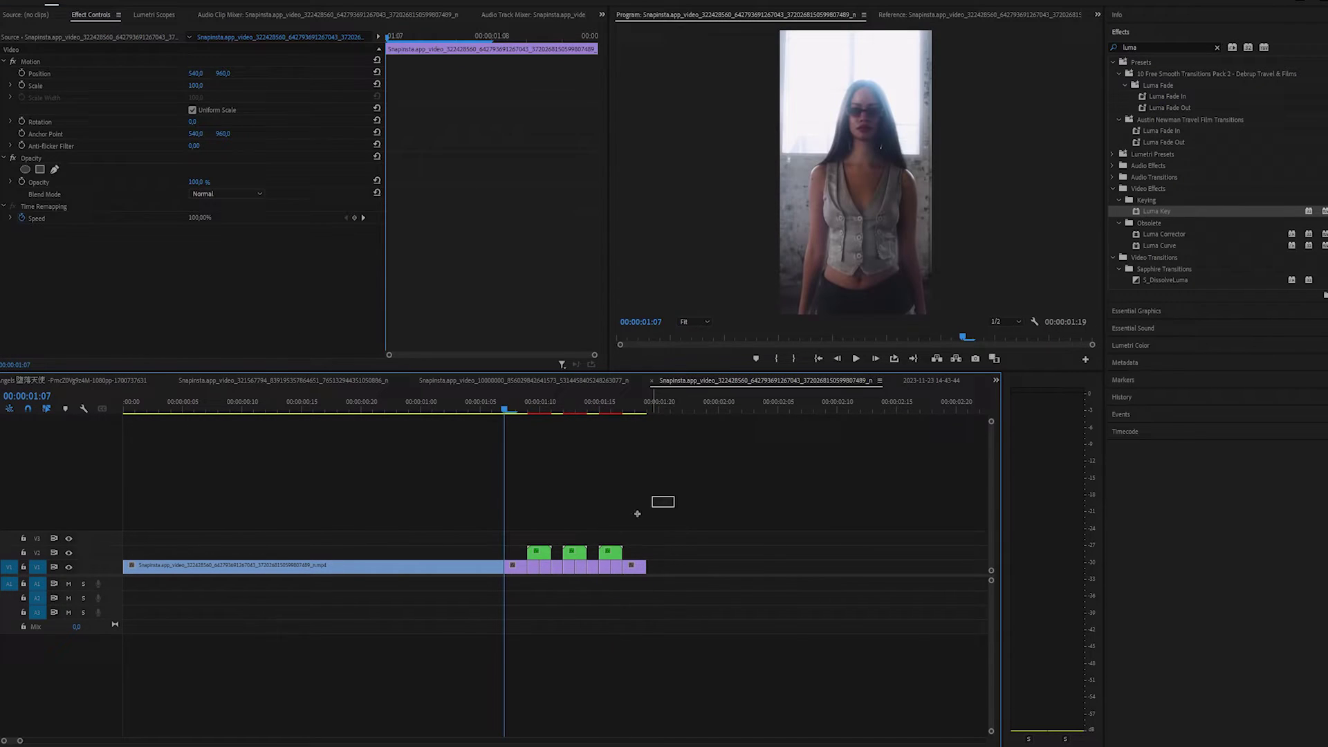
- Nest all the short clips together with their V2 overlays into one nested sequence on V1
right_click(518, 565)
click(585, 300)
click(643, 379)
- Apply the Transform effect to the nested sequence, start Scale keyframes at 00:00:01:07 and enter a scale of 107
click(1162, 48)
text(transf)
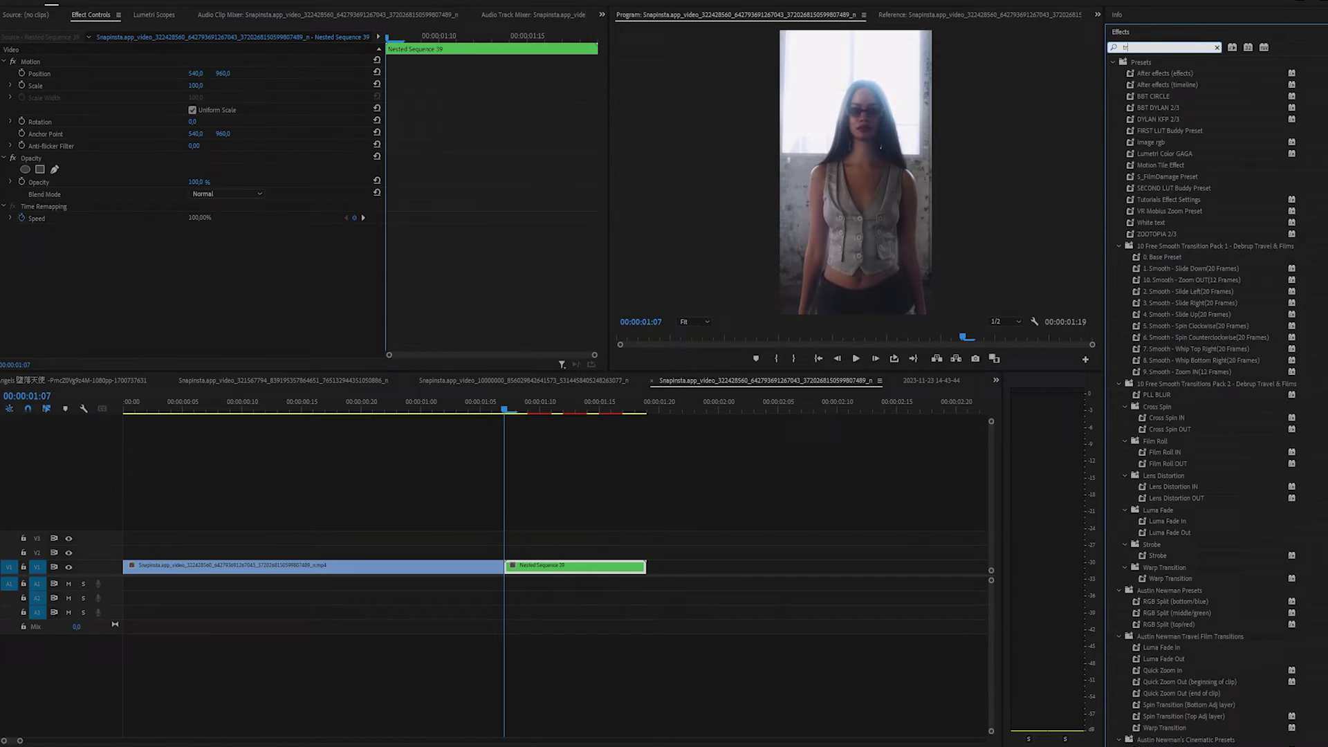
drag(1156, 132, 585, 570)
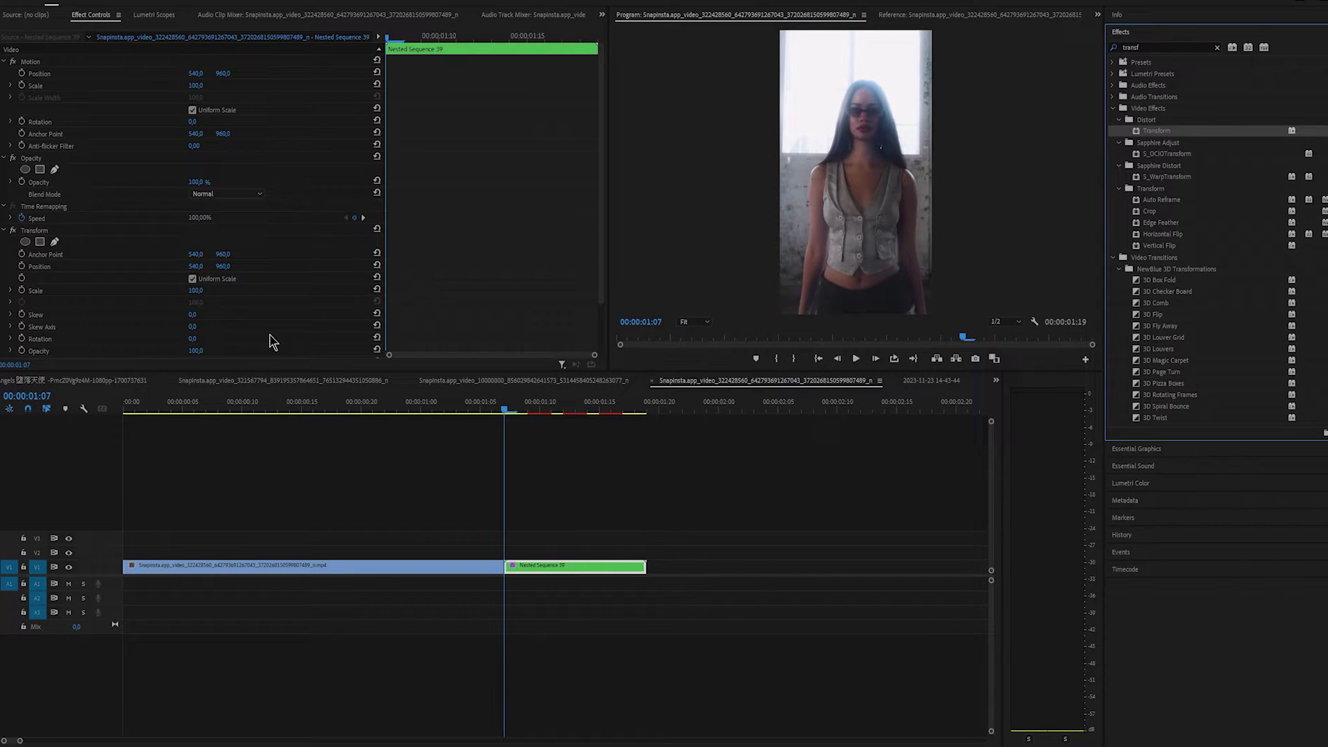
click(22, 291)
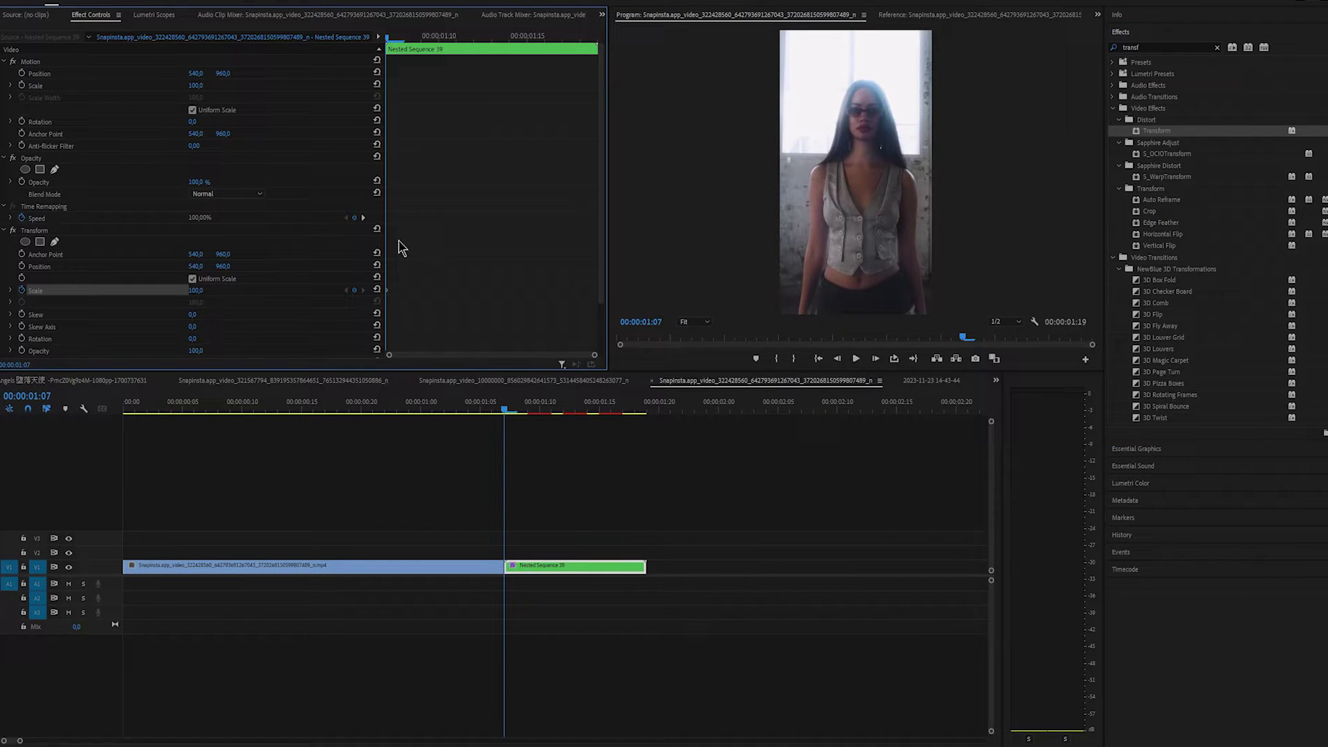
text(107)
key(Return)
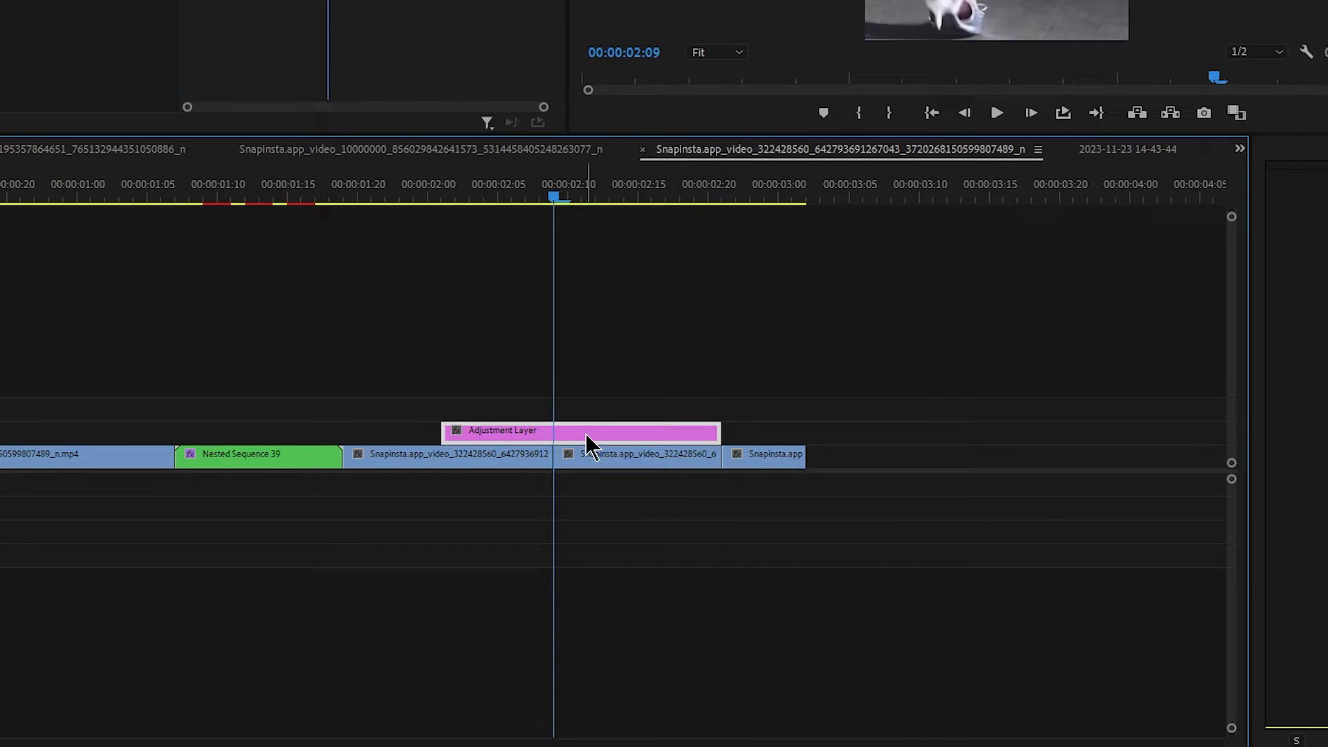
- Trim the adjustment layer to run from 00:00:02:04 to 00:00:02:14, five frames on each side of the cut
key(shift+Right)
drag(719, 432, 623, 432)
click(540, 201)
drag(532, 191, 558, 190)
shift+click(964, 114)
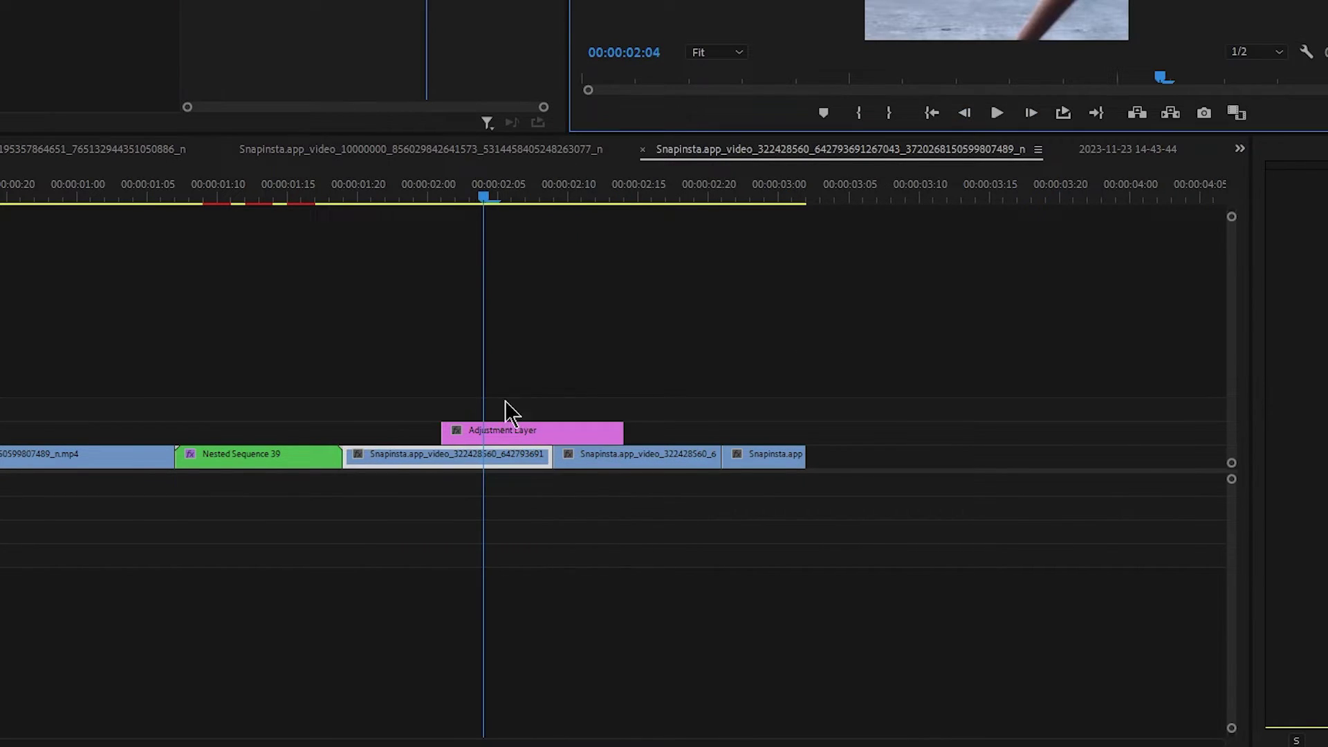
drag(442, 432, 484, 432)
key(shift+Right)
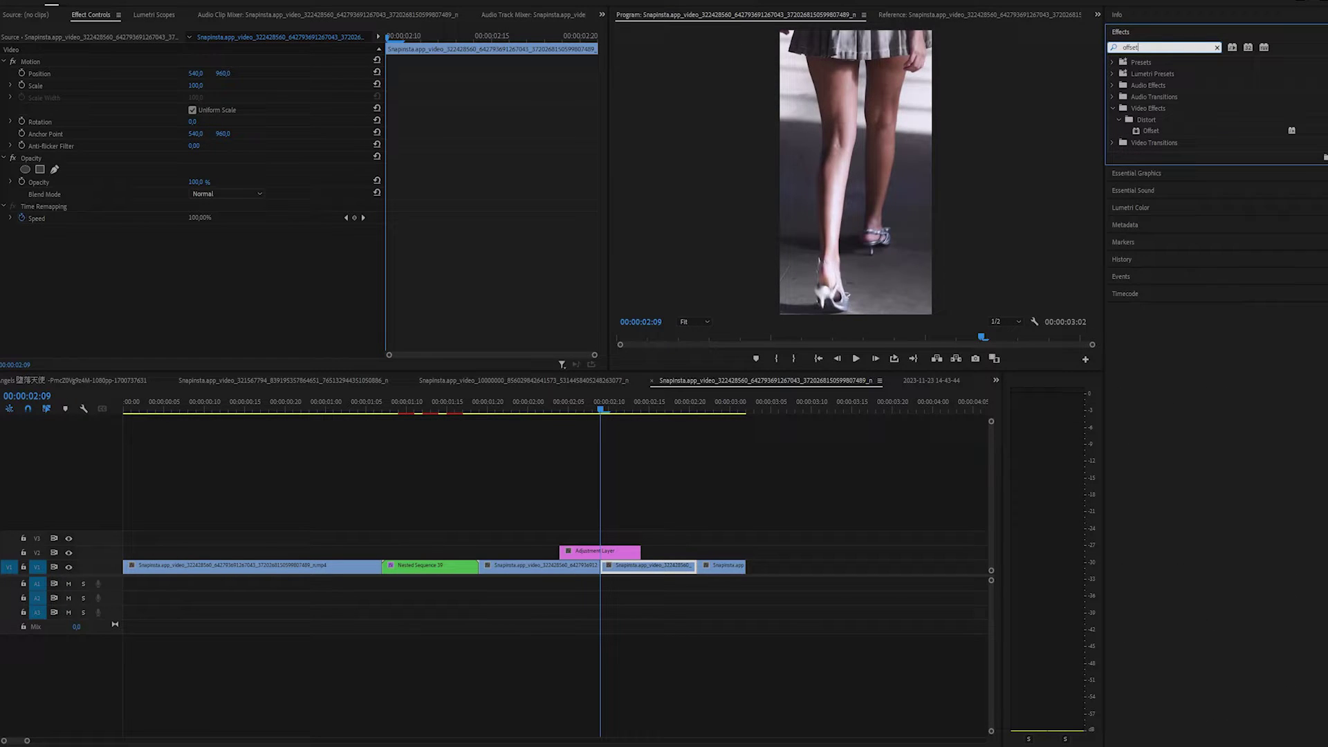
- Apply the Offset effect to the adjustment layer and keyframe its horizontal Shift Center To from the layer's start to its end
drag(1151, 127, 598, 551)
key(shift+Left)
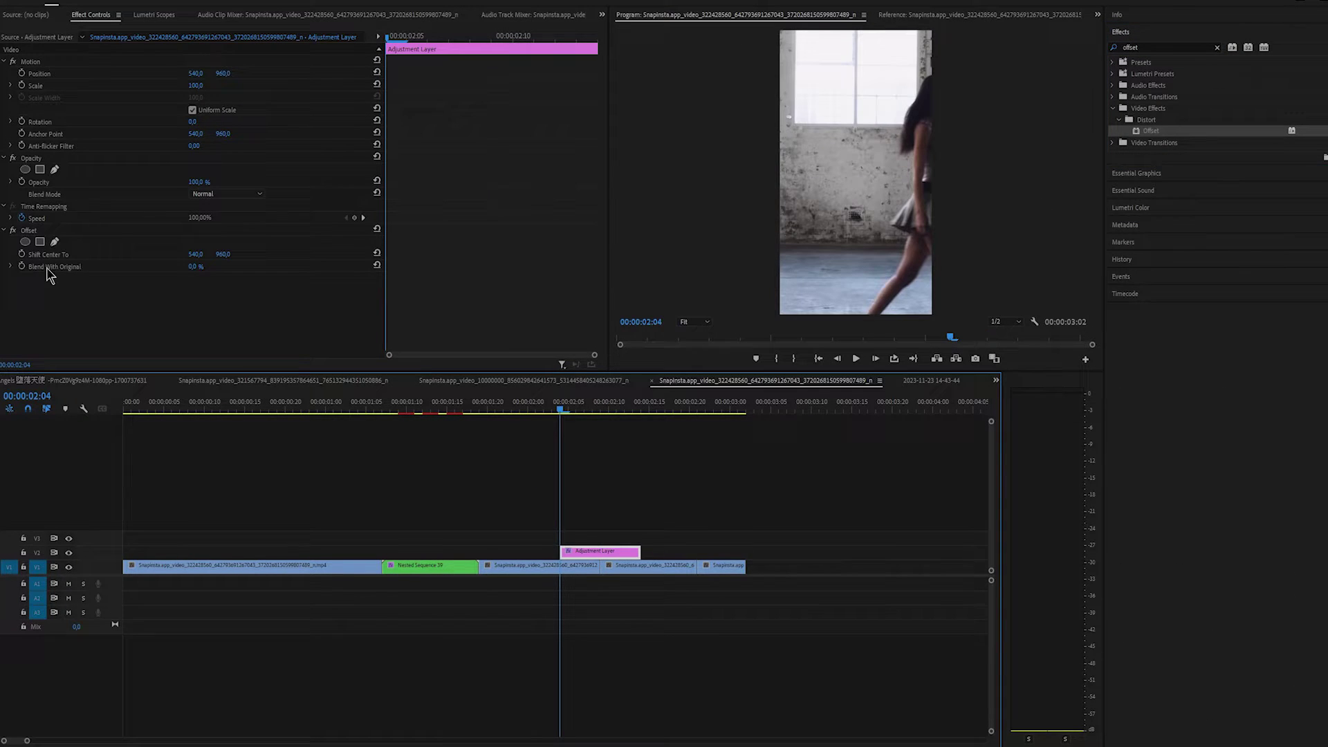
click(21, 255)
drag(417, 38, 558, 43)
click(573, 40)
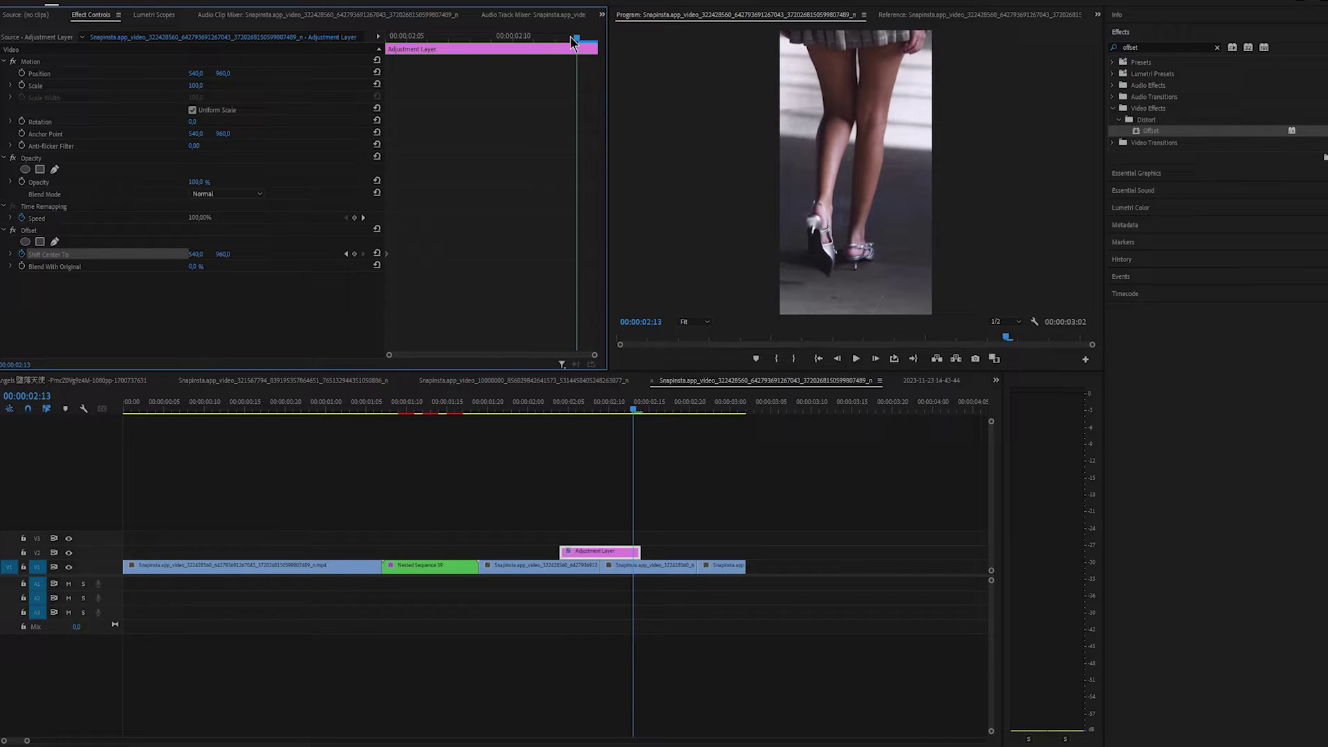
drag(203, 258, 422, 259)
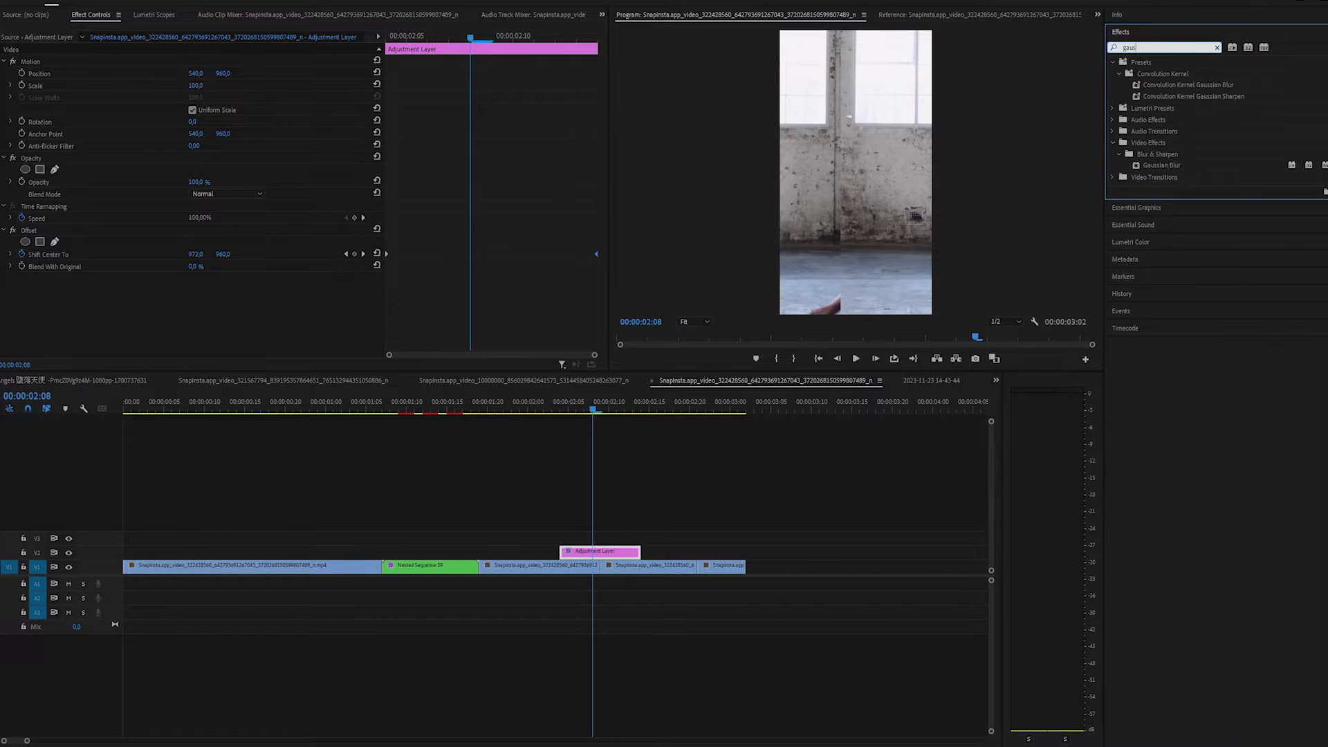
- Apply Gaussian Blur to the adjustment layer and set its blur dimensions to Horizontal
click(1162, 165)
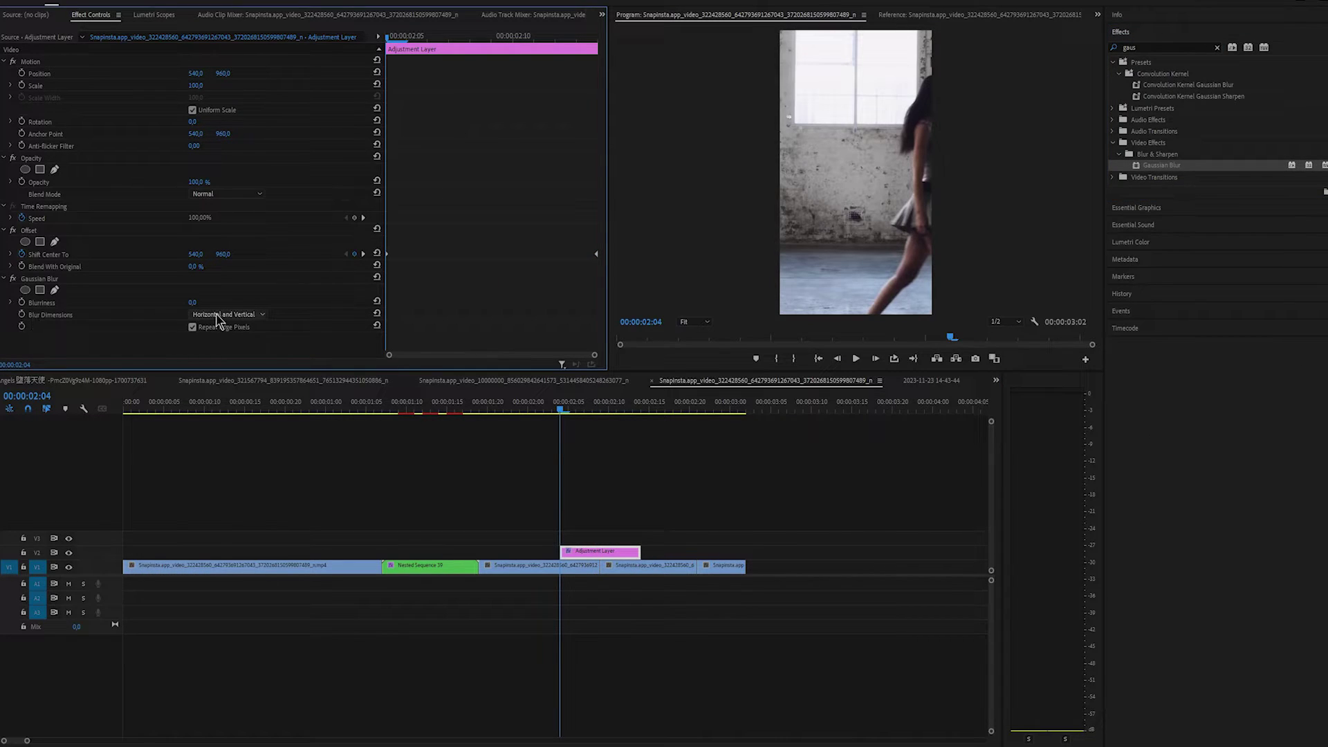
click(217, 316)
click(222, 328)
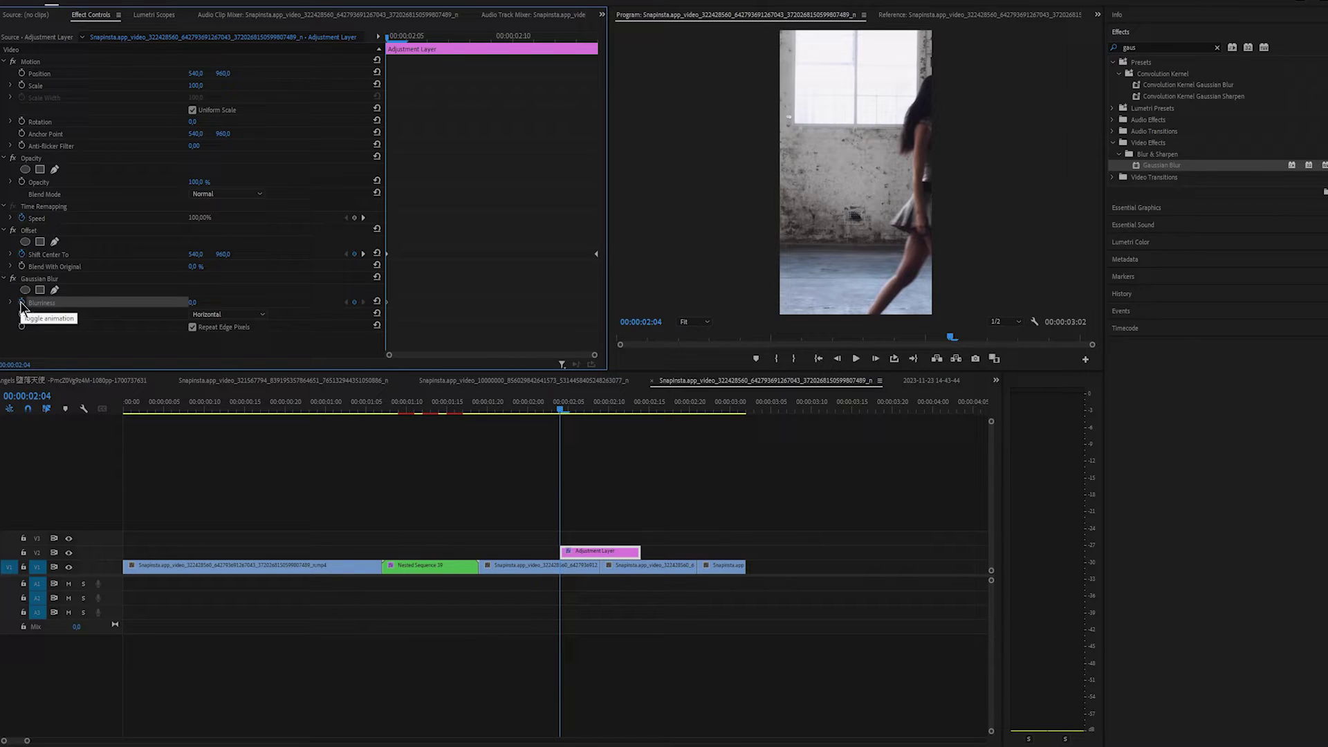
- Keyframe the Gaussian Blur's Blurriness across the adjustment layer, with a value of 200 at the cut at 00:00:02:09
click(448, 36)
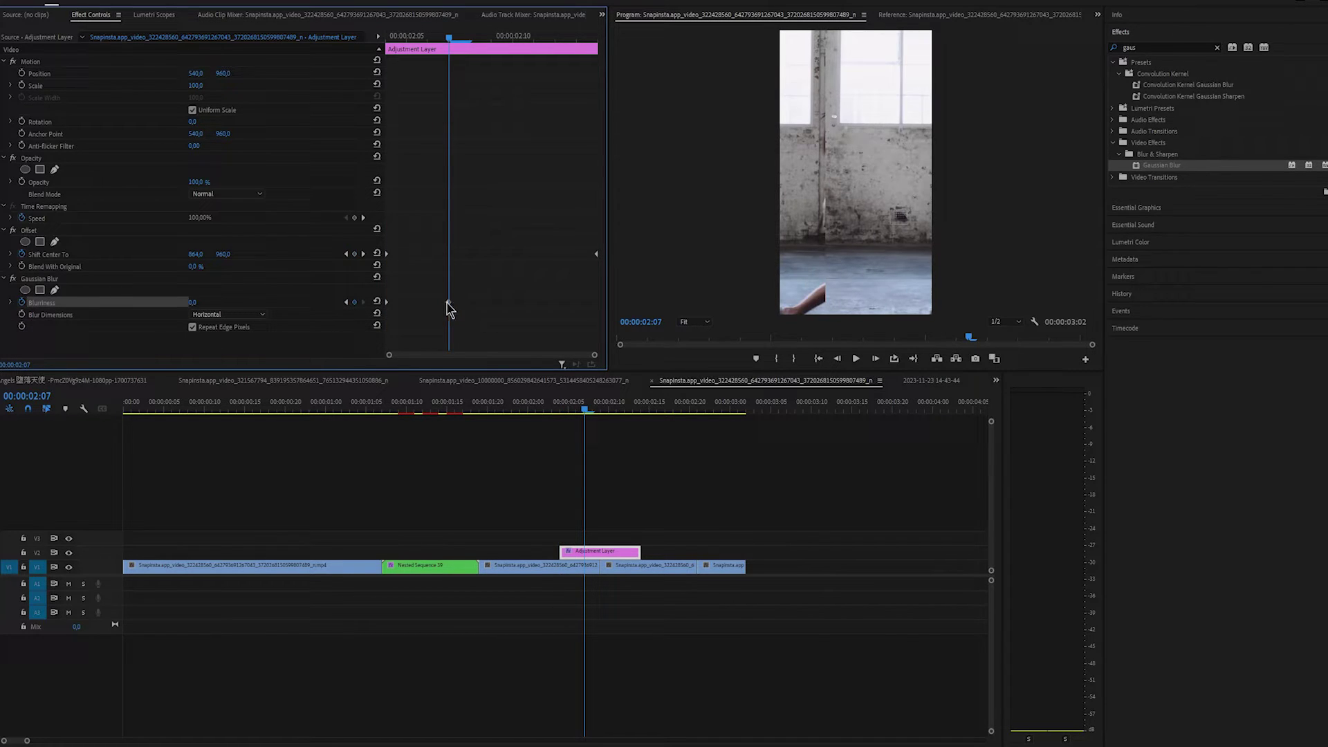
key(Right)
key(Right)
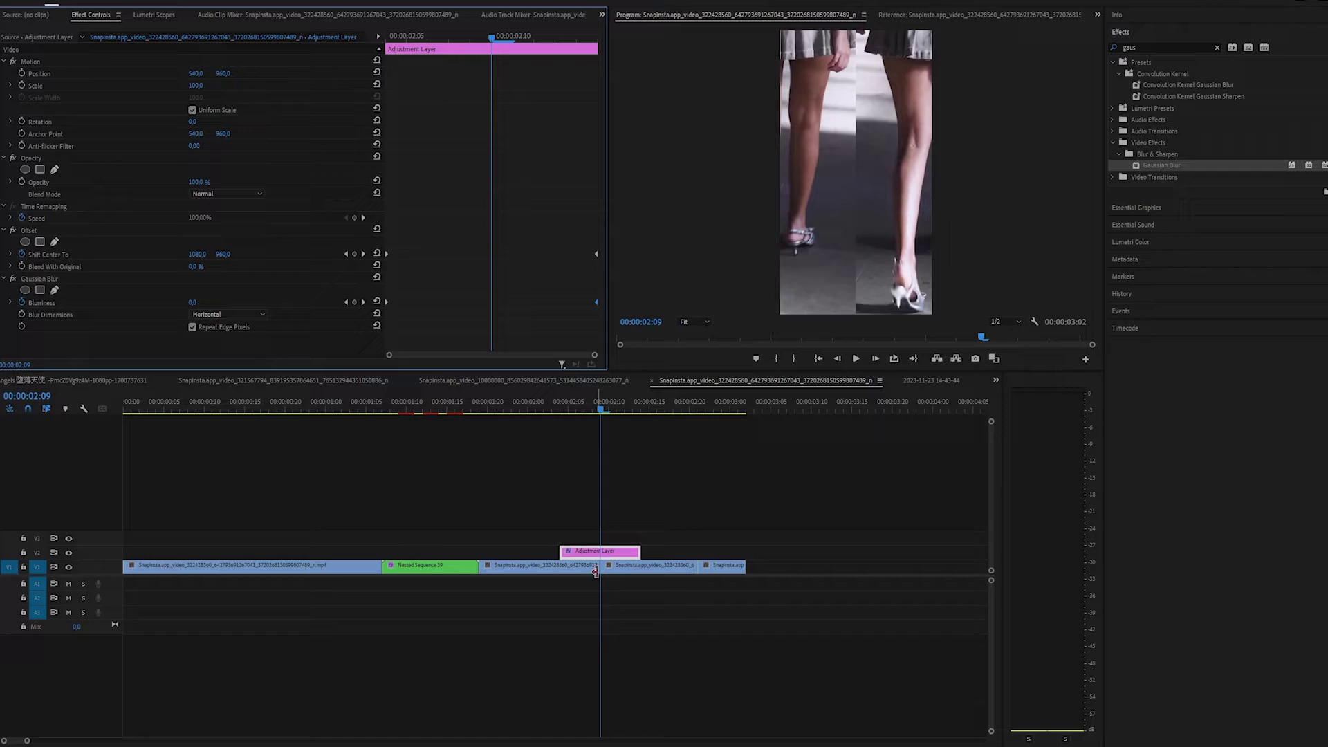
text(200)
key(Return)
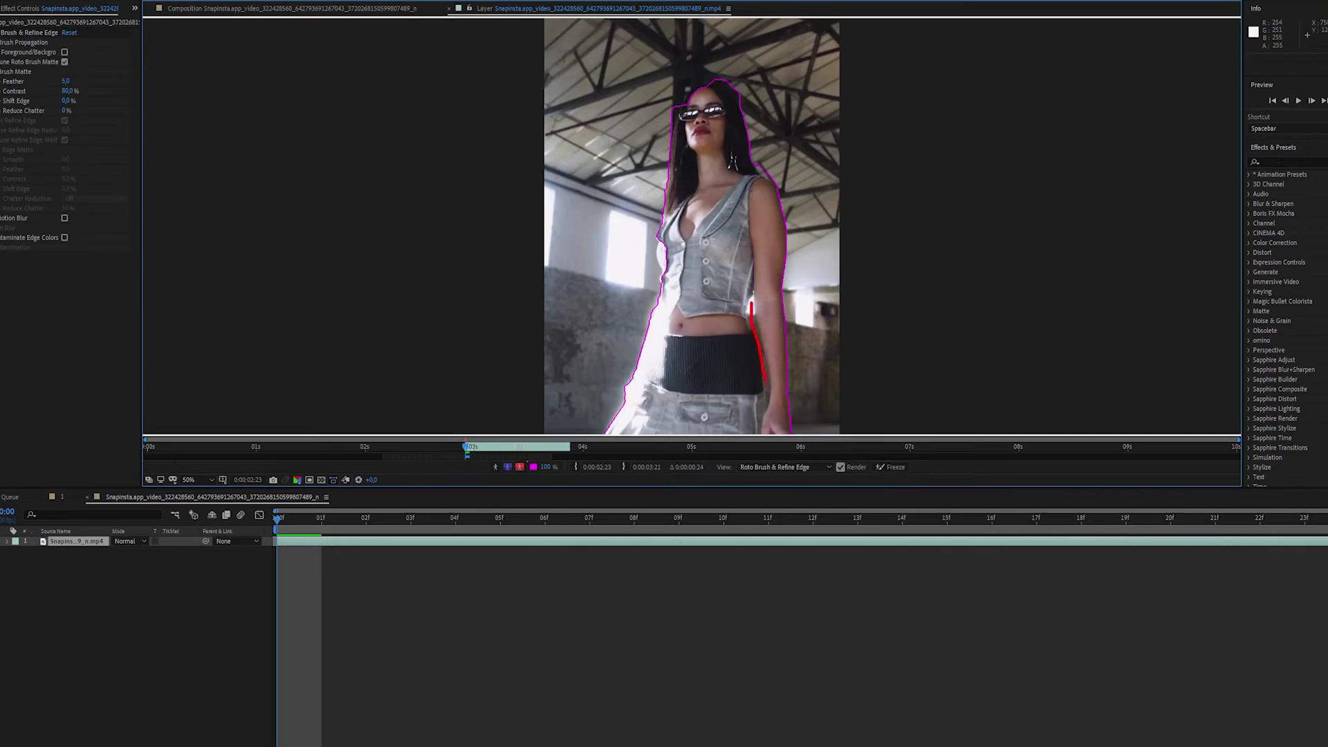
- Switch to After Effects and refine the Roto Brush outline of the woman frame by frame, excluding the background beside her arm
scroll(721, 95, up, 2)
scroll(689, 235, down, 5)
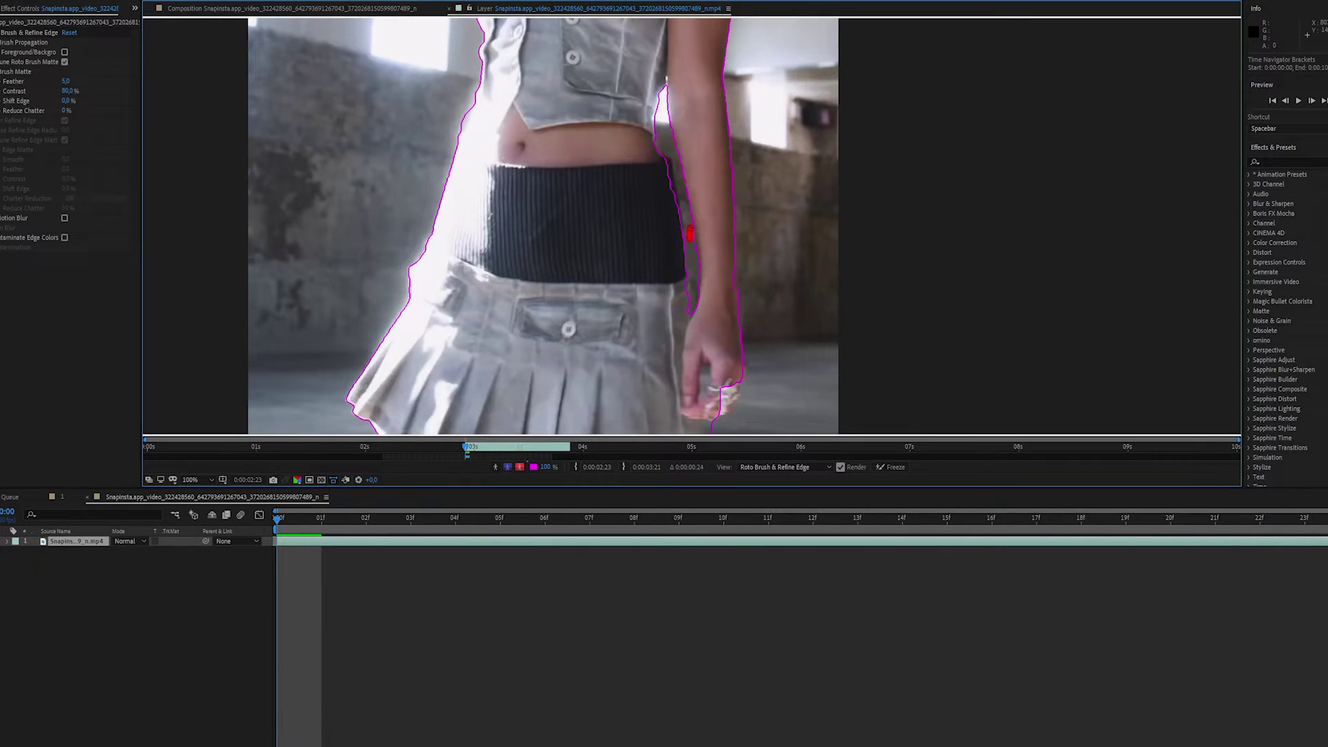
scroll(689, 233, down, 2)
scroll(692, 228, down, 2)
key(Page_Down)
scroll(751, 351, up, 2)
scroll(588, 228, up, 5)
drag(540, 117, 572, 105)
scroll(692, 229, down, 2)
key(Page_Down)
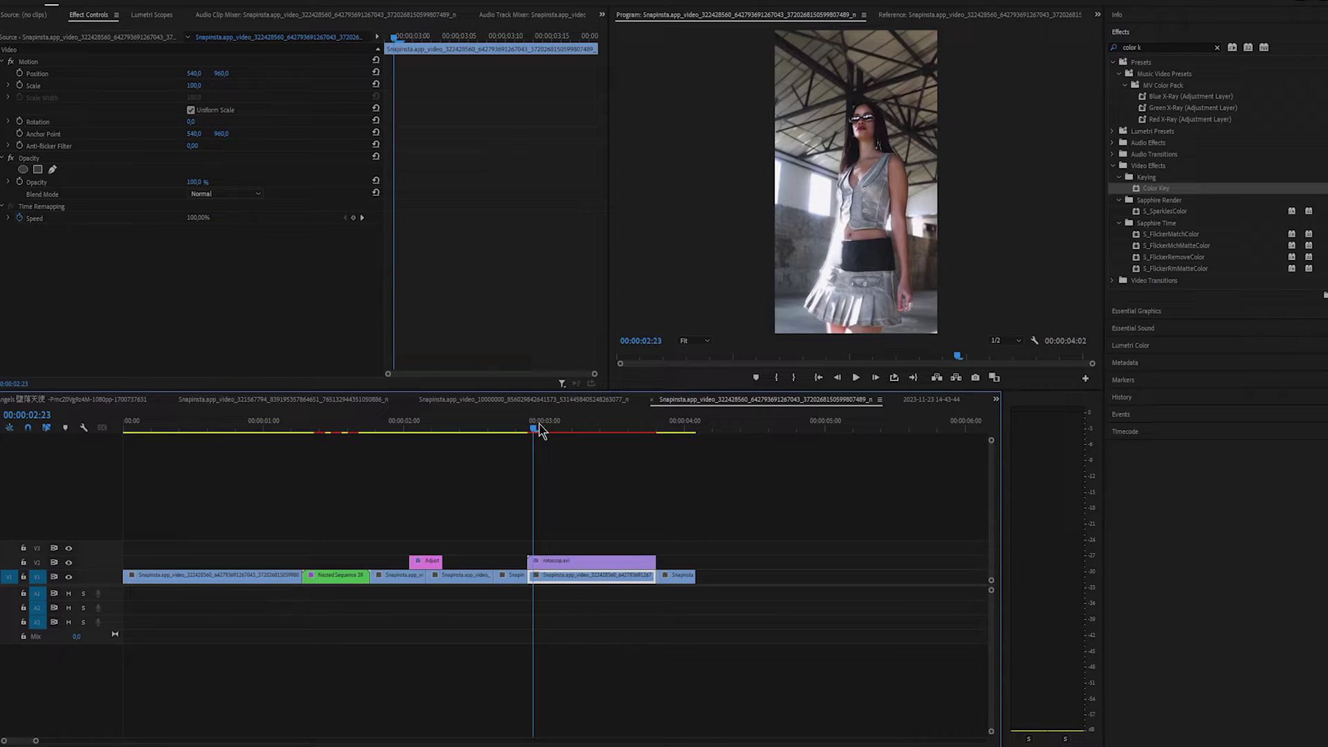
- Move the rotoscoped clip past the end of the footage, examine it on its own, and return it above the footage
drag(539, 429, 545, 430)
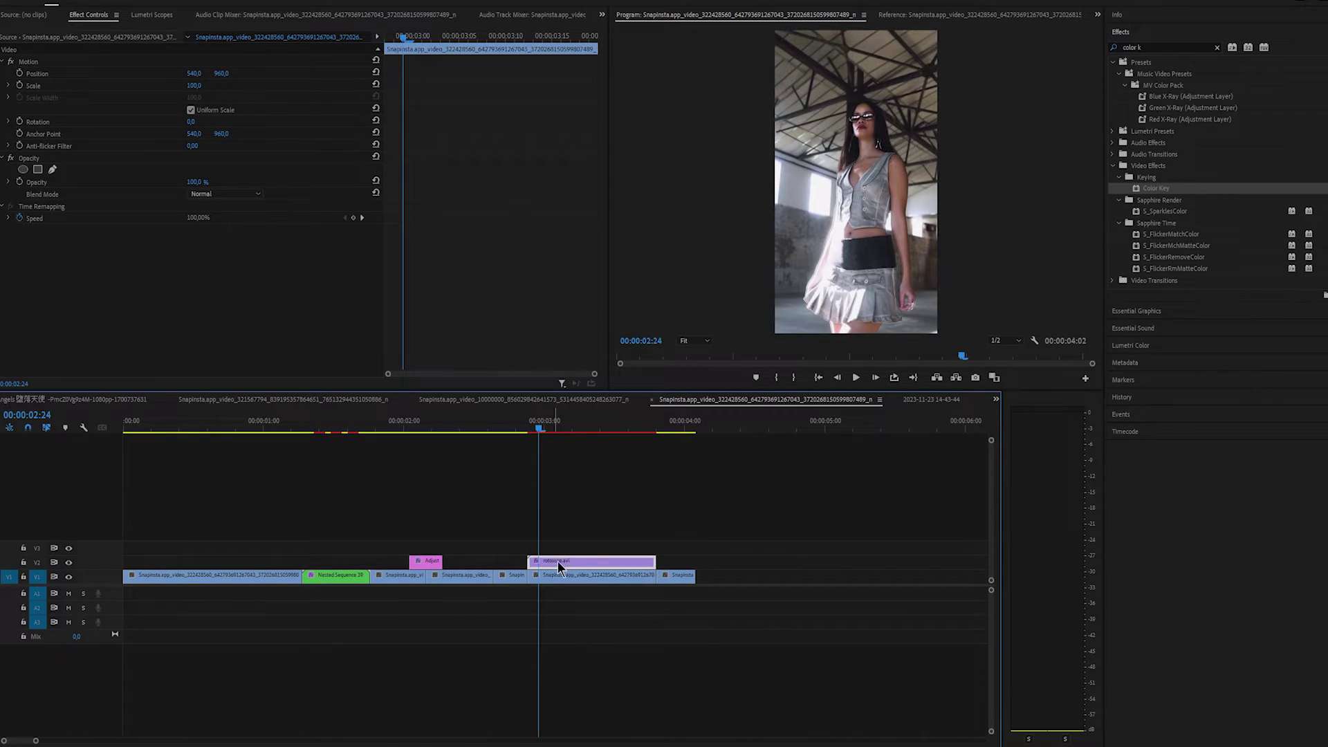
drag(558, 567, 738, 565)
drag(726, 432, 742, 464)
drag(745, 571, 568, 562)
click(546, 423)
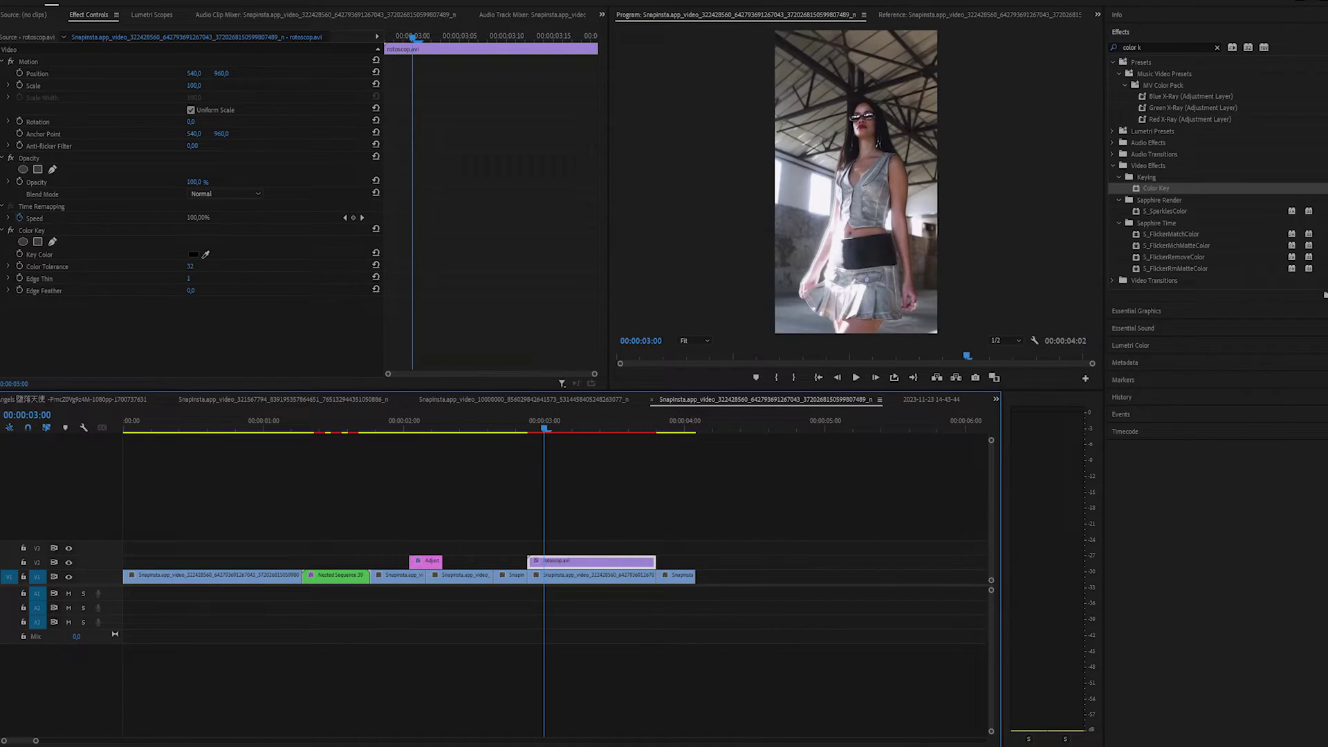
- Duplicate the V1 footage onto V2 from 00:00:02:24 as a frame hold and shift its horizontal position to about 683
click(576, 585)
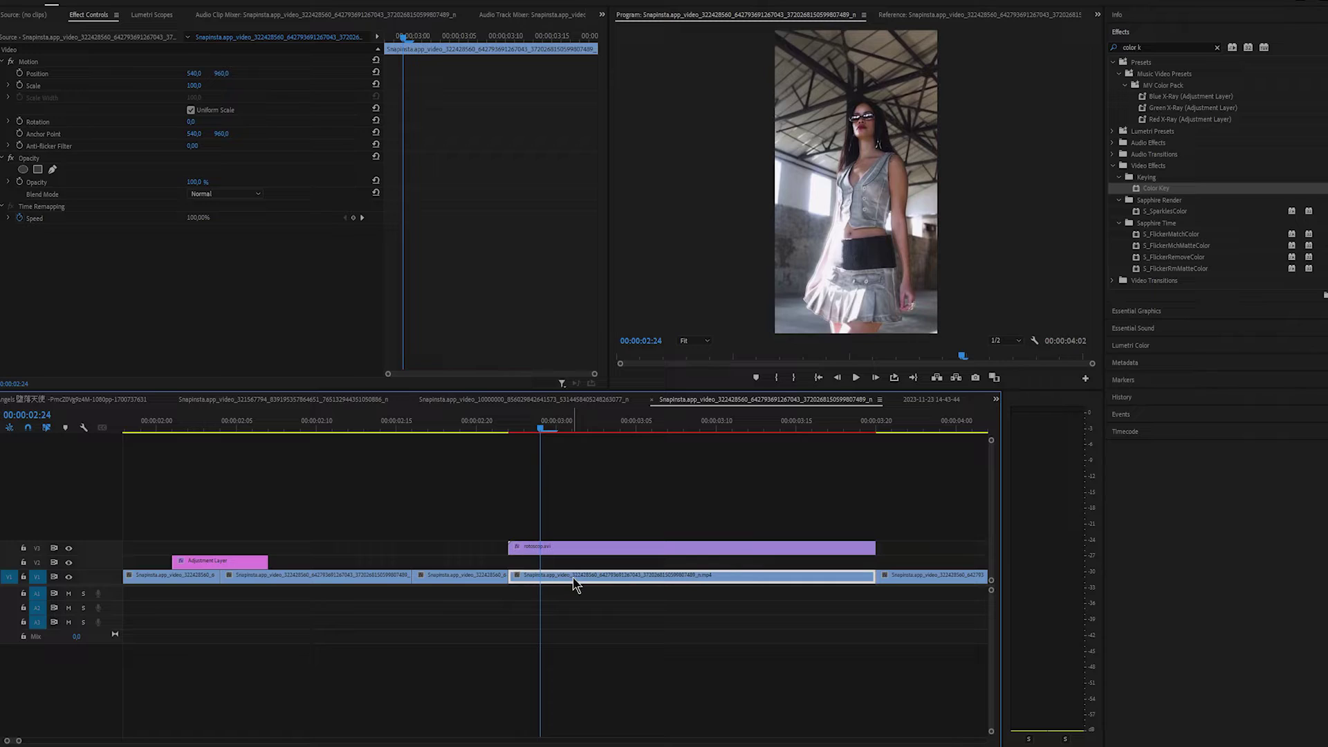
alt+drag(574, 584, 540, 559)
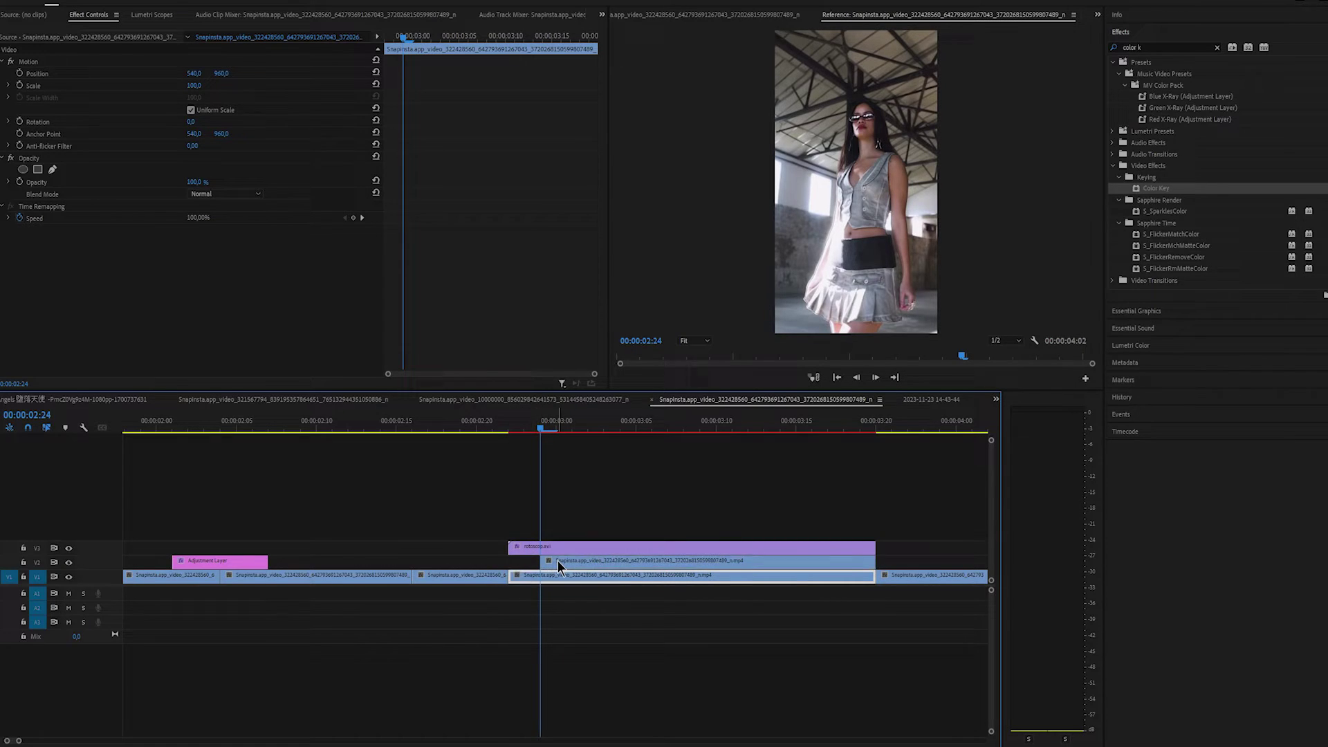
right_click(557, 560)
click(649, 375)
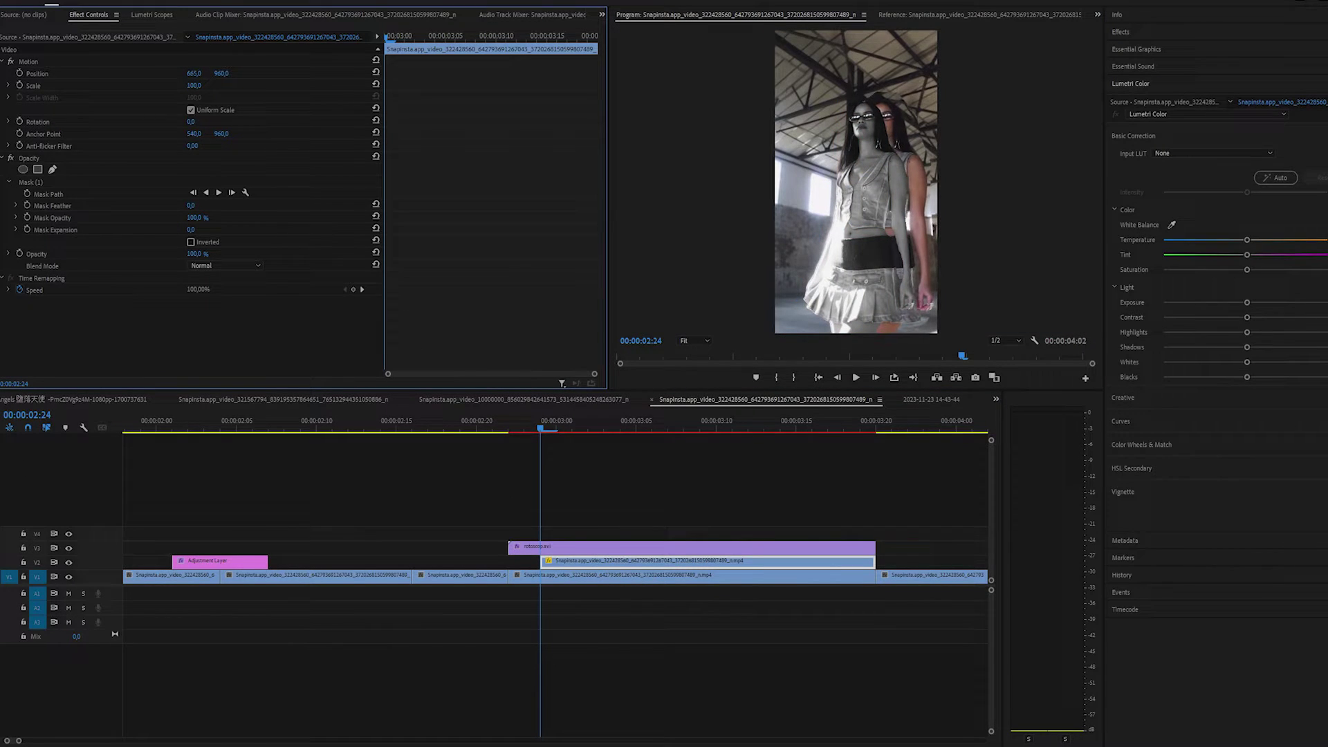
drag(193, 73, 206, 73)
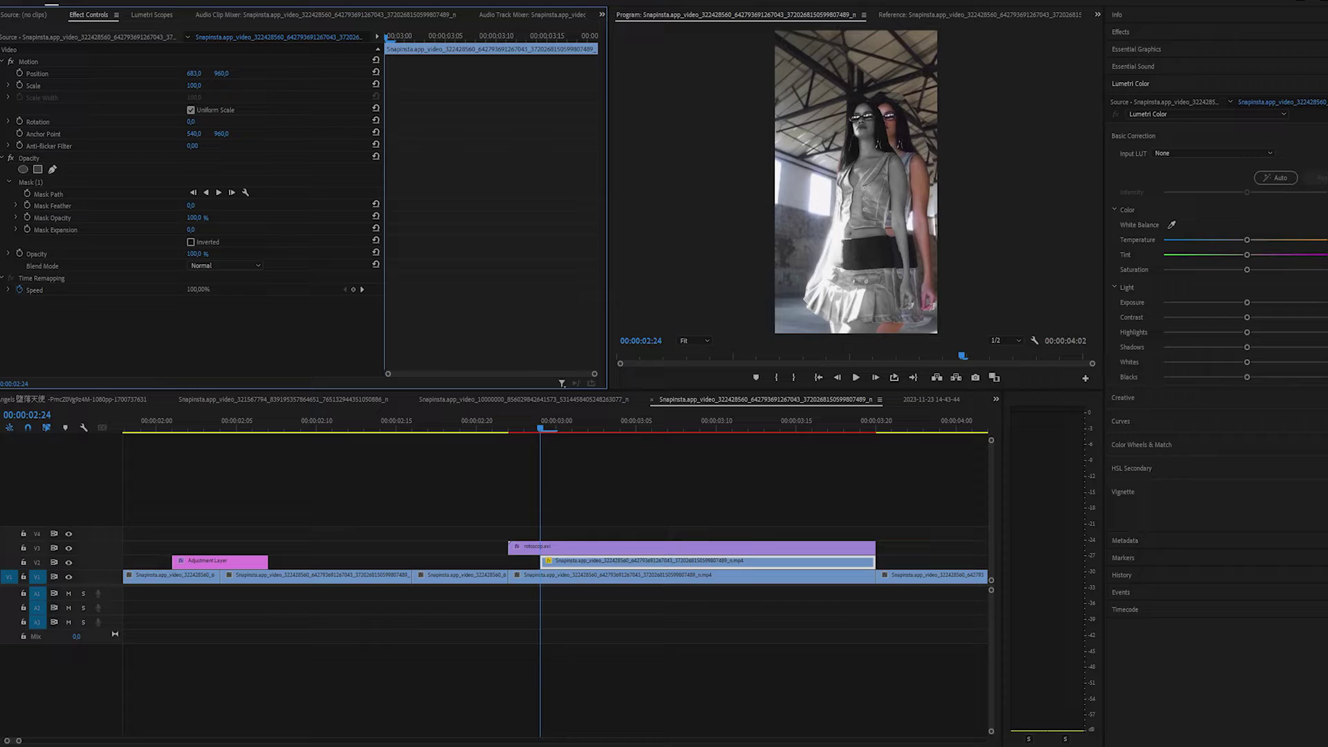
- Duplicate the V1 footage from 00:00:03:01 onto a higher track and set the preview zoom to 25% for masking it
click(579, 581)
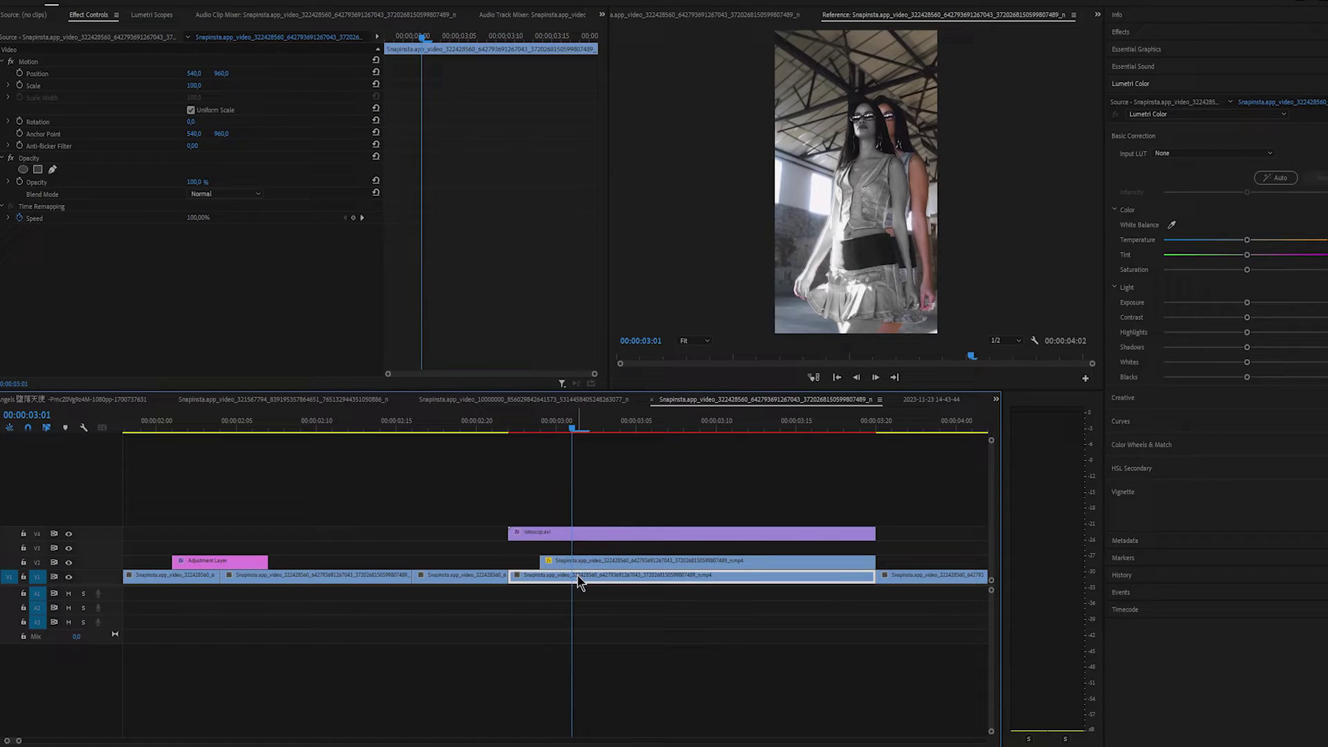
drag(577, 581, 579, 545)
click(594, 549)
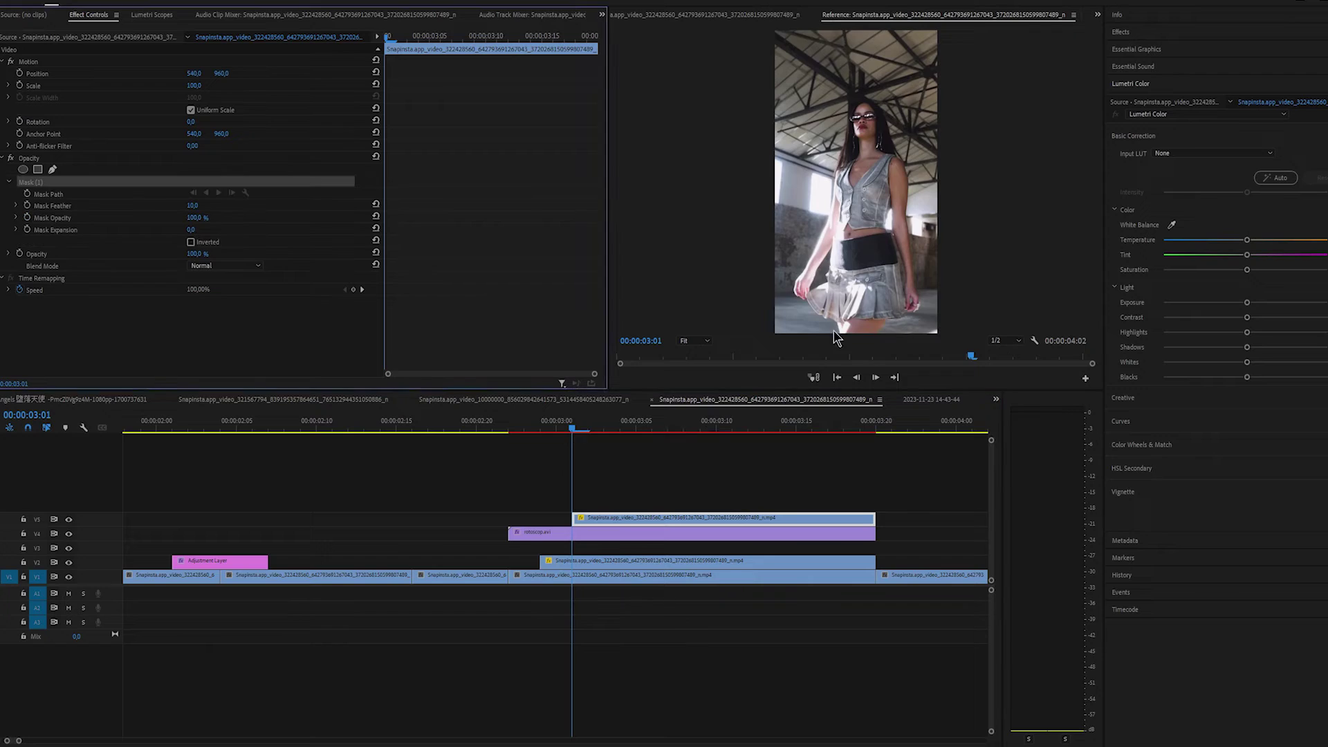
click(694, 340)
click(705, 368)
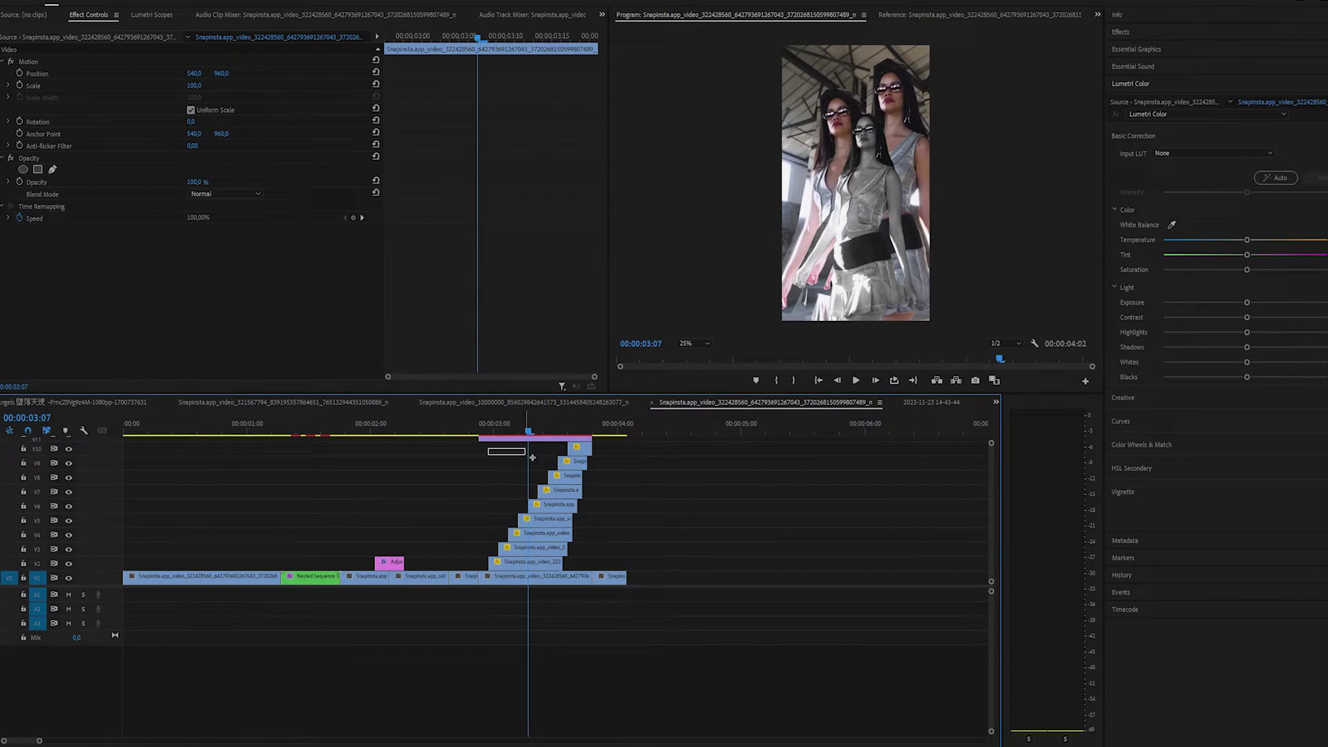
- Nest all the staggered freeze-frame clone clips above V1 into a single nested sequence
drag(488, 449, 580, 562)
right_click(539, 561)
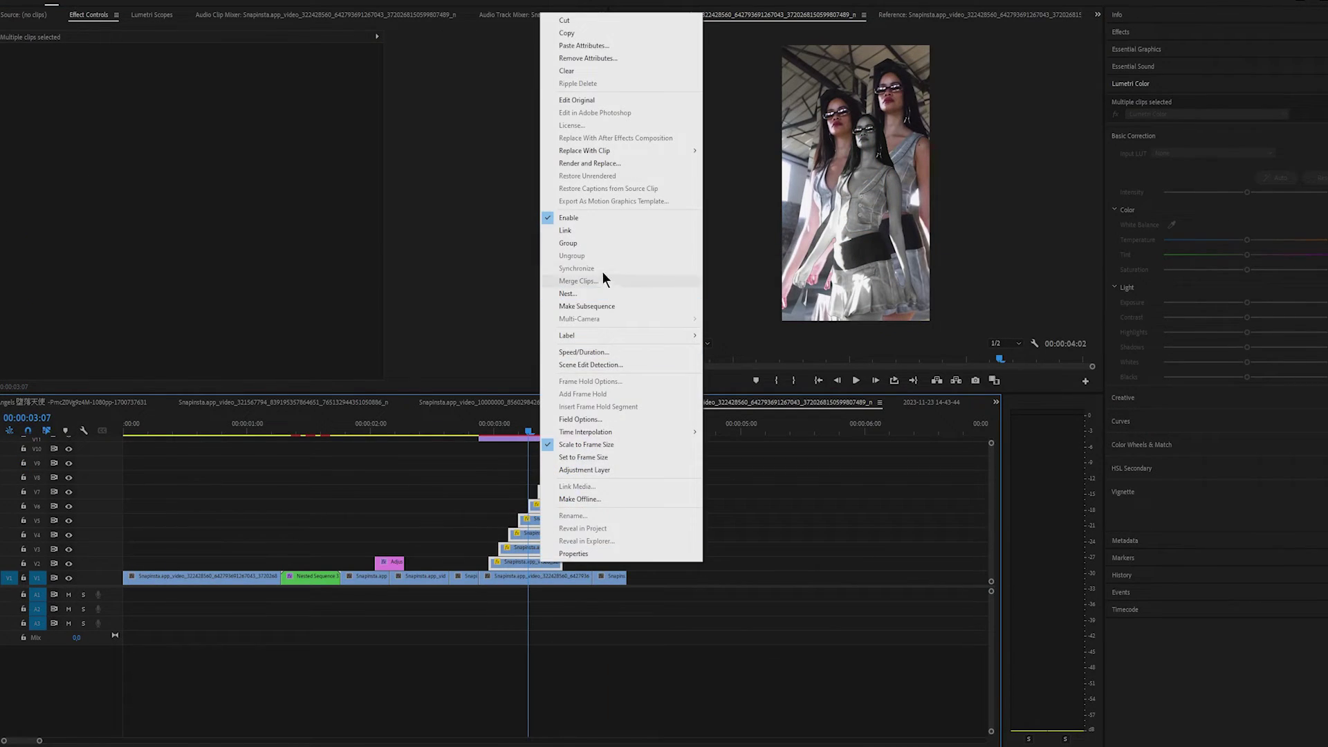
click(567, 293)
click(635, 377)
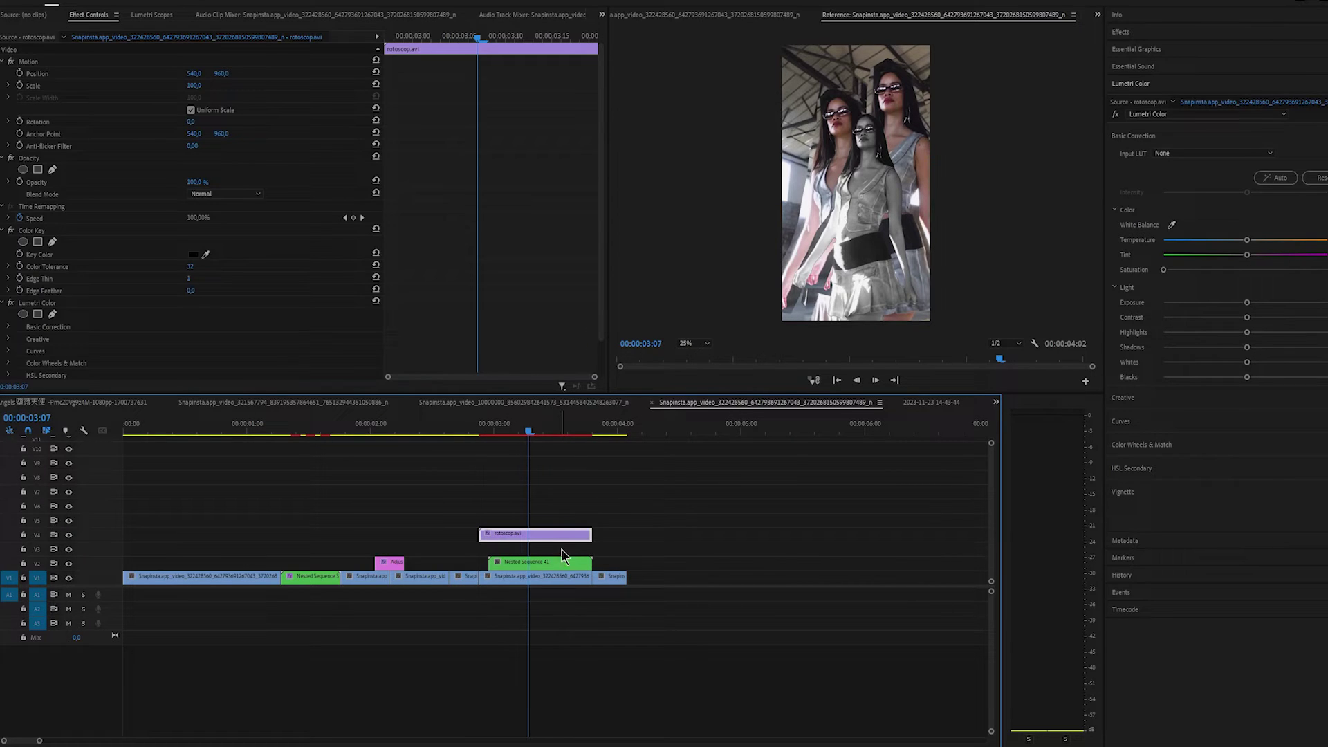
- Apply the Posterize Time effect to the nested clones, open its Frame Rate for editing, and play the section from 00:00:02:18
click(1232, 34)
text(poster)
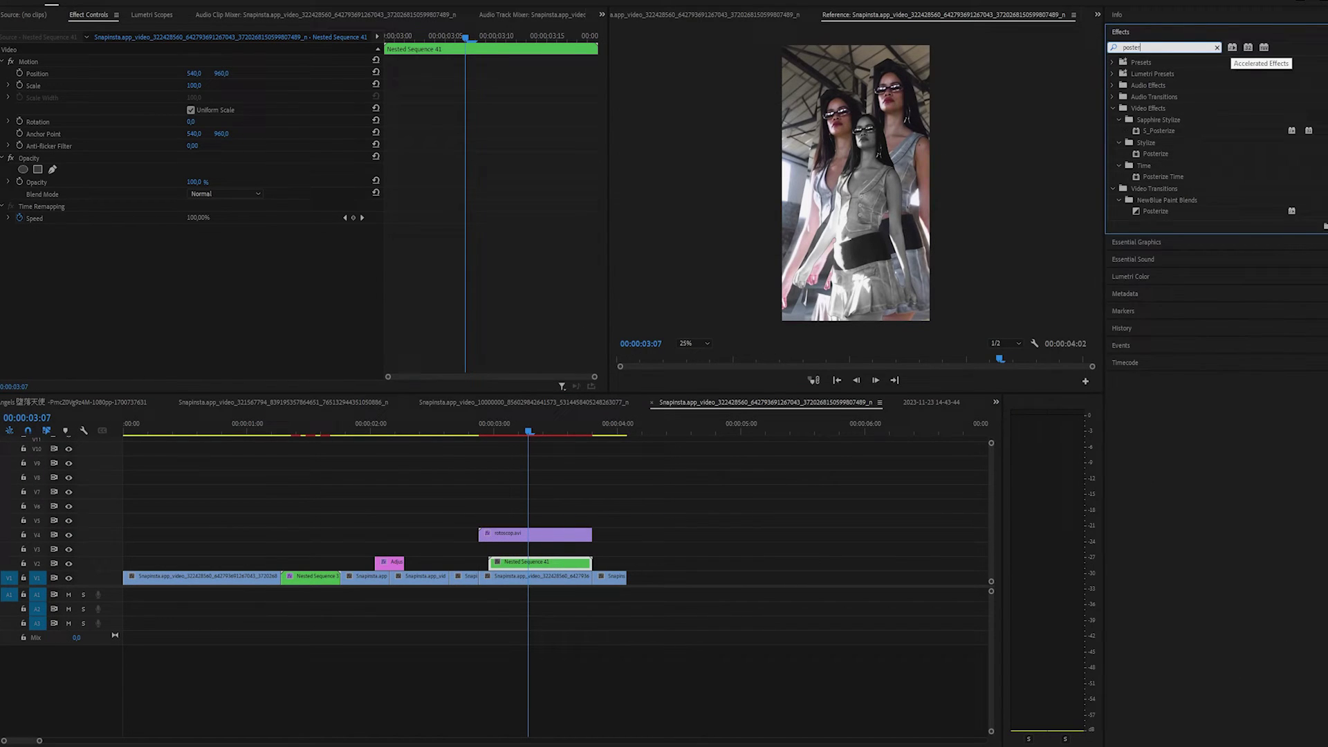
click(1174, 177)
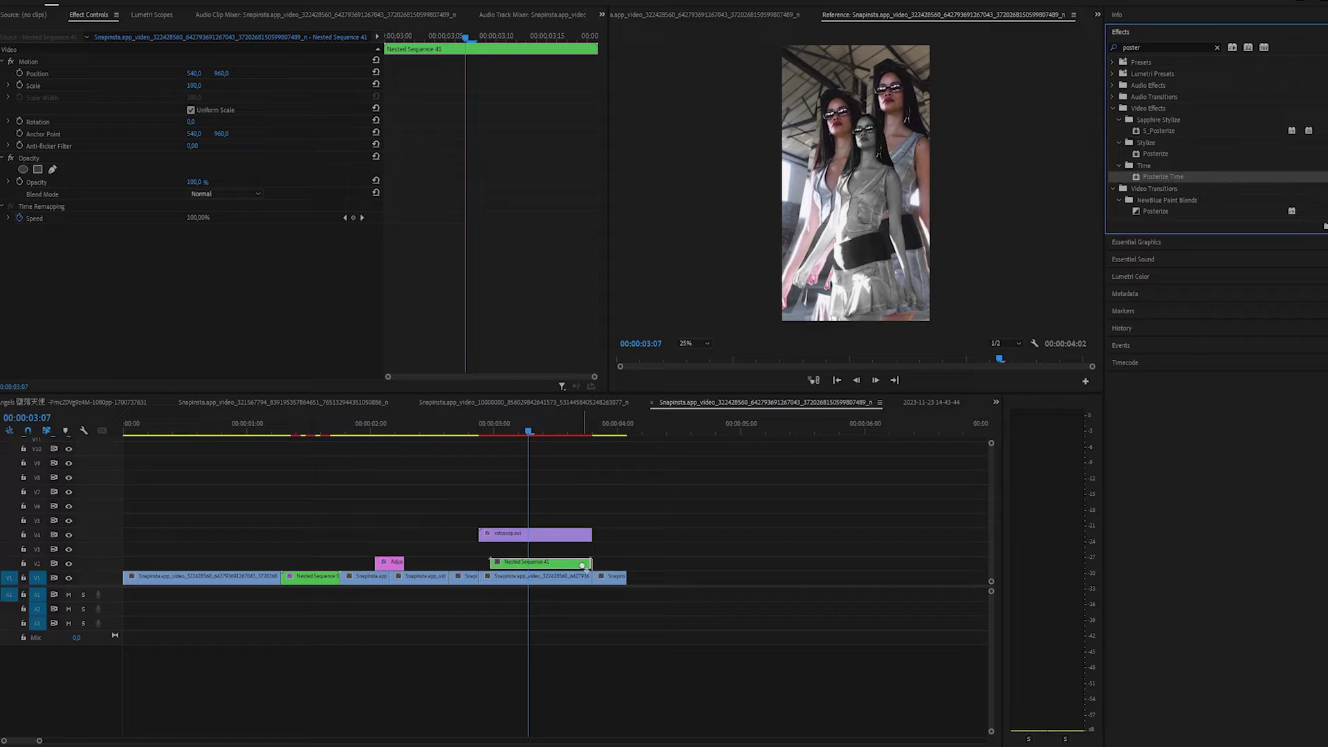
click(197, 254)
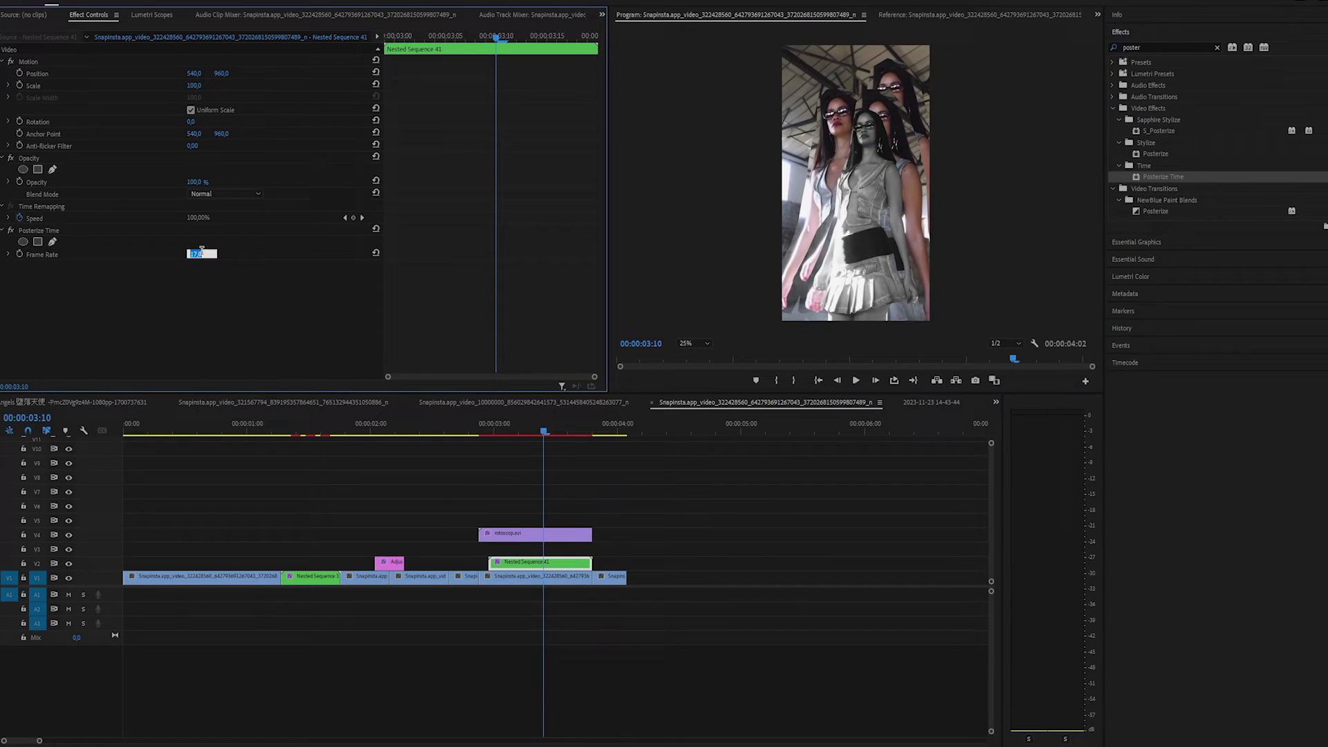
click(462, 426)
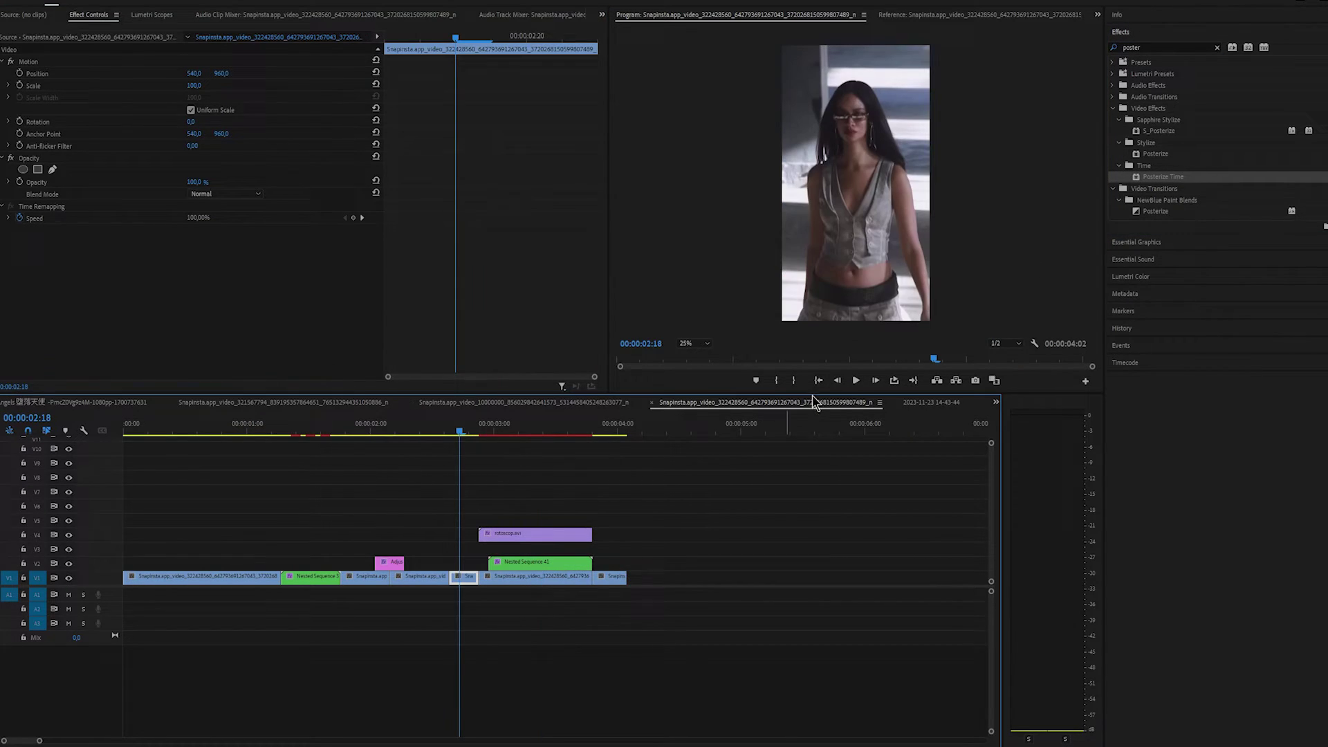
click(856, 380)
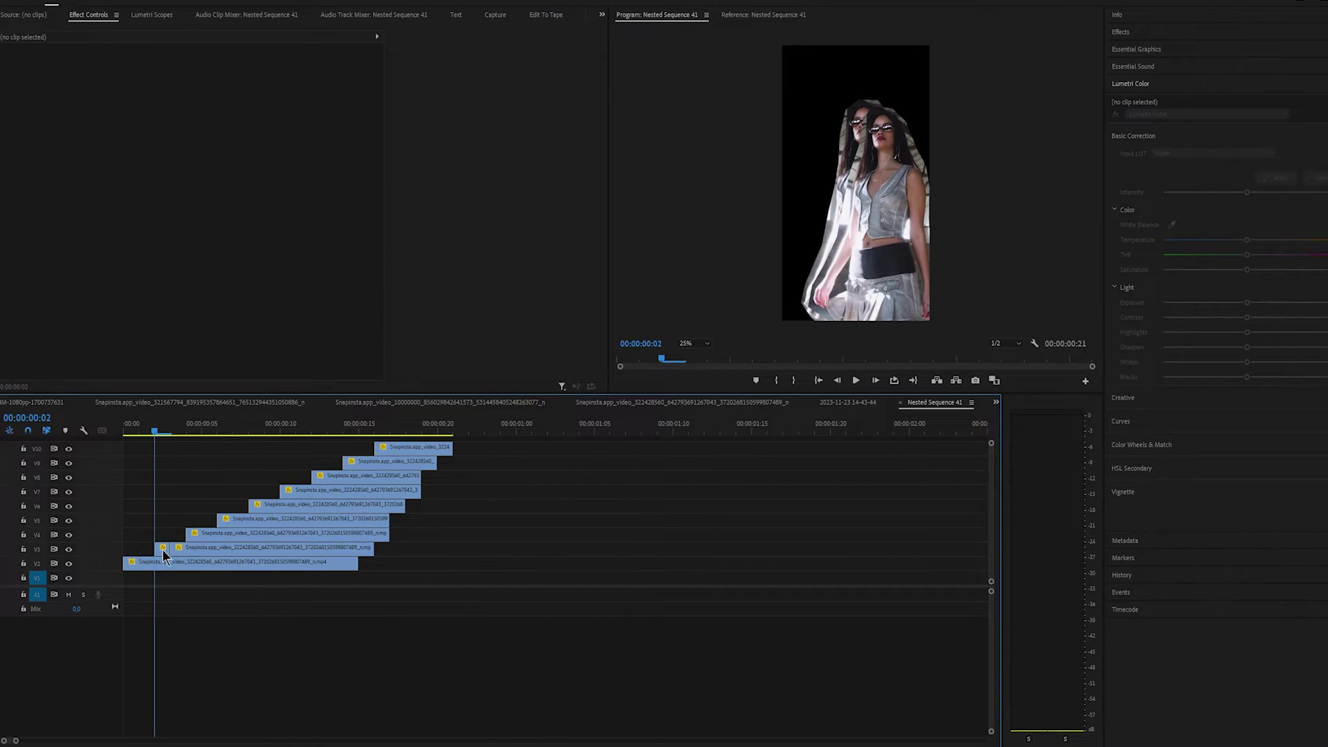
- Inside Nested Sequence 41, set the blend mode of the V3 and V4 clips' short opening segments to Linear Dodge (Add)
click(164, 551)
click(223, 266)
click(227, 409)
click(192, 428)
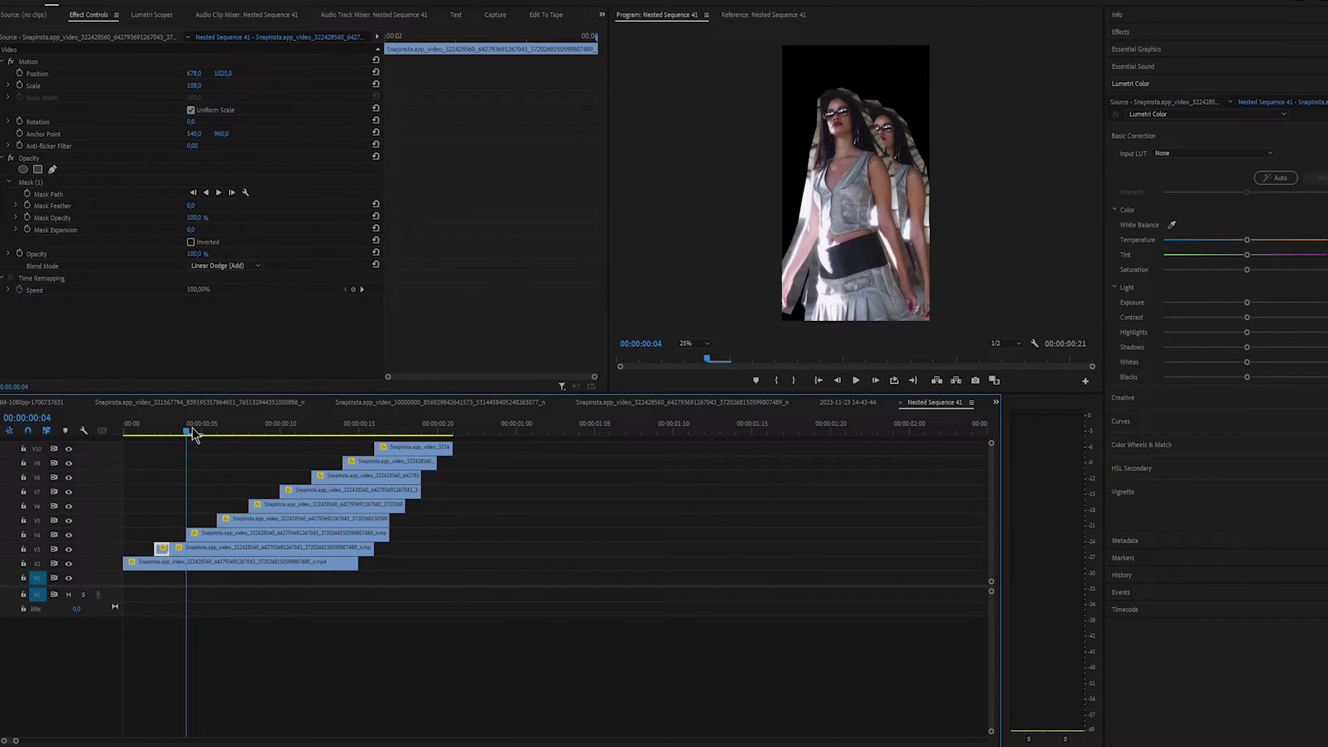
click(222, 266)
click(227, 410)
- Split a short opening segment off the V5 freeze-frame clip and set its blend mode to Linear Dodge (Add)
click(227, 429)
click(234, 520)
click(225, 522)
click(223, 267)
click(227, 409)
- Apply the same Linear Dodge (Add) flash to the opening segments of the V6 and V7 freeze-frame clips
click(268, 428)
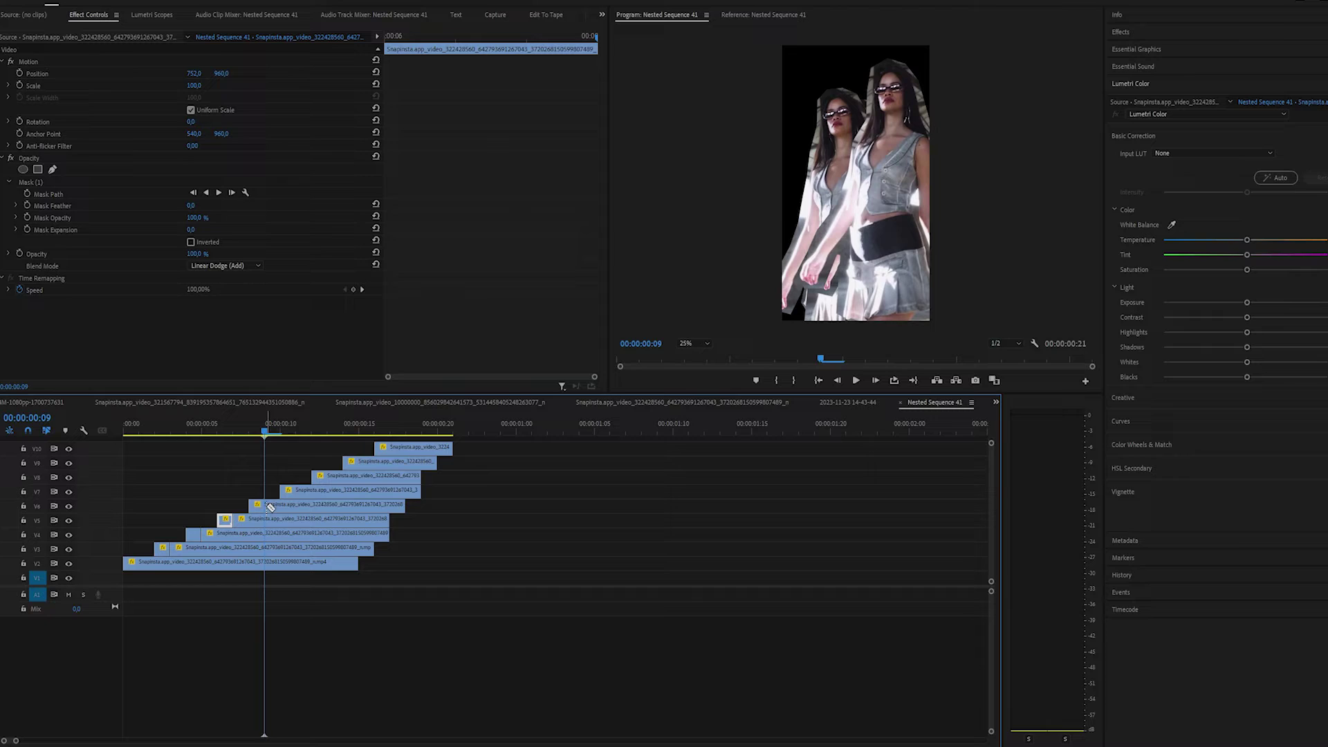
key(v)
click(251, 428)
click(256, 507)
click(223, 267)
click(227, 410)
click(287, 492)
click(223, 265)
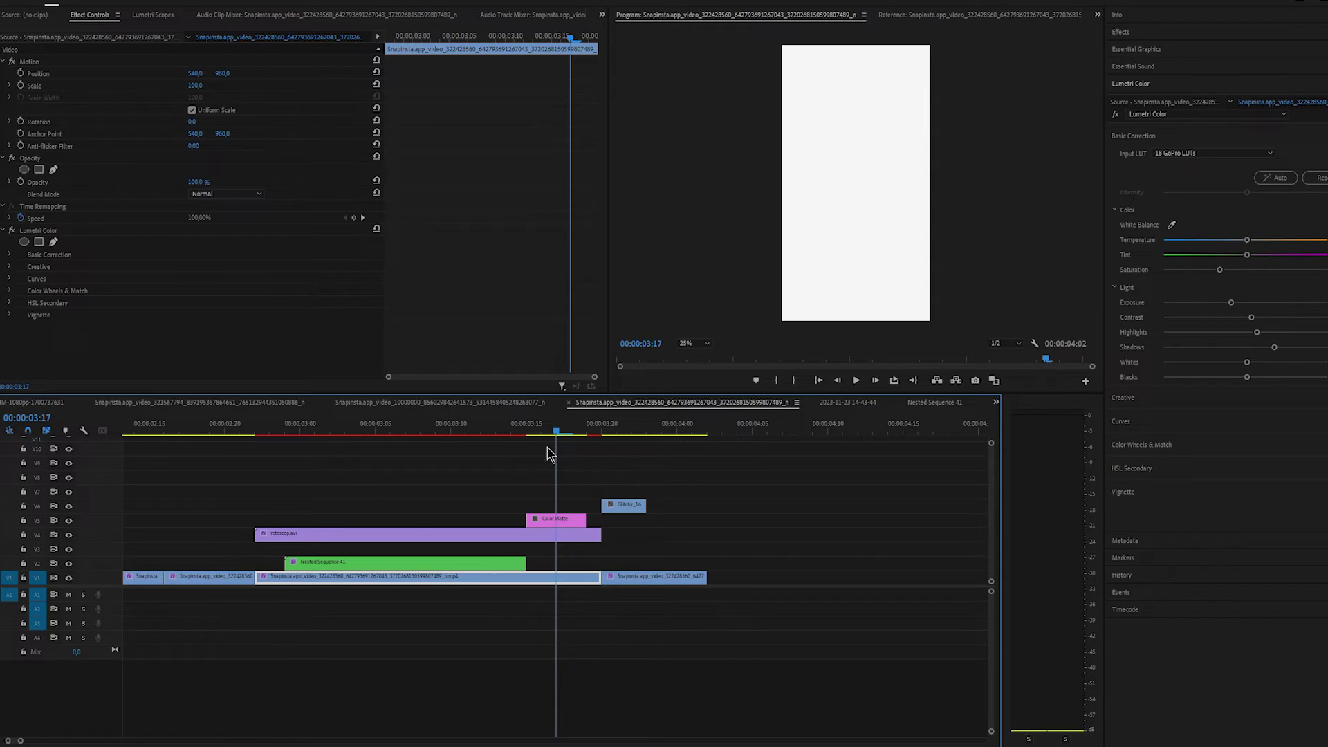
- Set the blend mode of the Color Matte clip at 00:00:03:14 to Difference
click(528, 433)
click(534, 518)
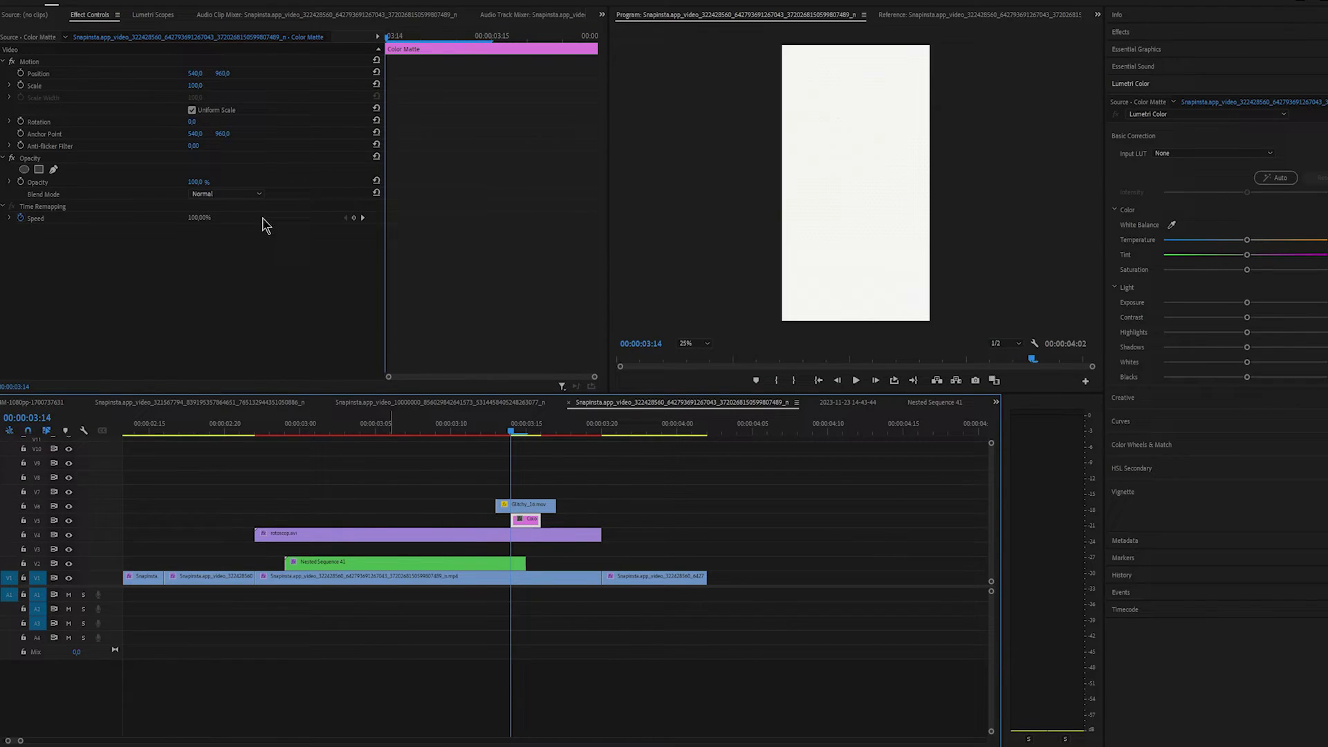
click(225, 193)
click(223, 443)
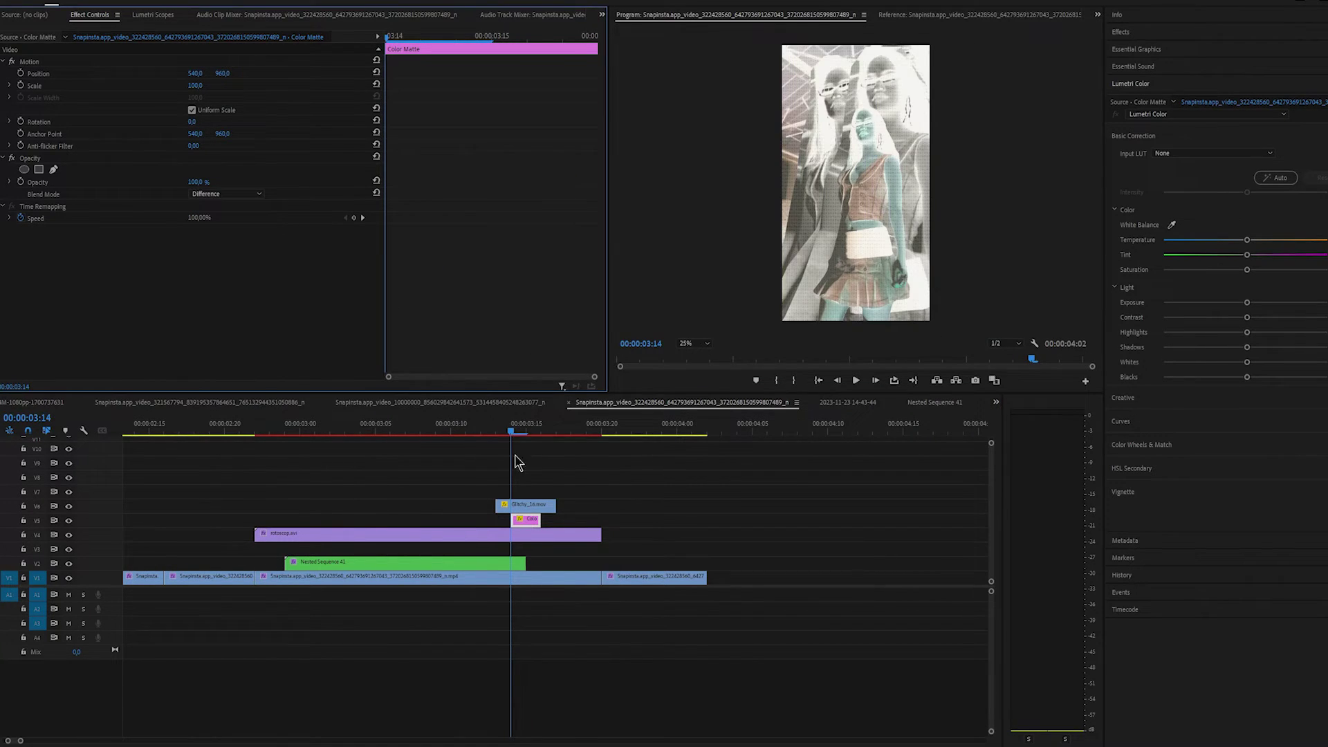
- Change the blend mode of the Glitchy_16.mov overlay above the Color Matte
click(522, 510)
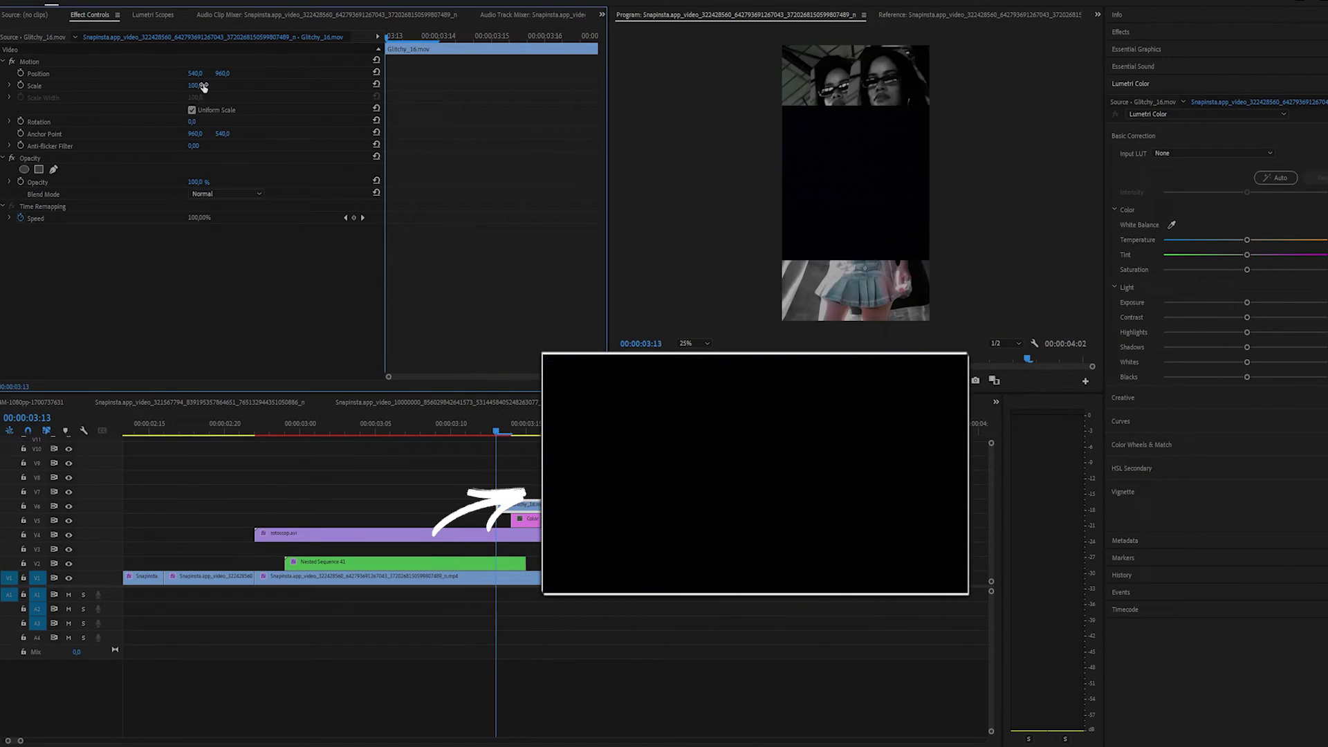
click(233, 195)
click(222, 459)
- Align Glitchy_16.mov over the Color Matte at 00:00:03:14 and extend its start back to 00:00:03:13
drag(719, 396, 557, 401)
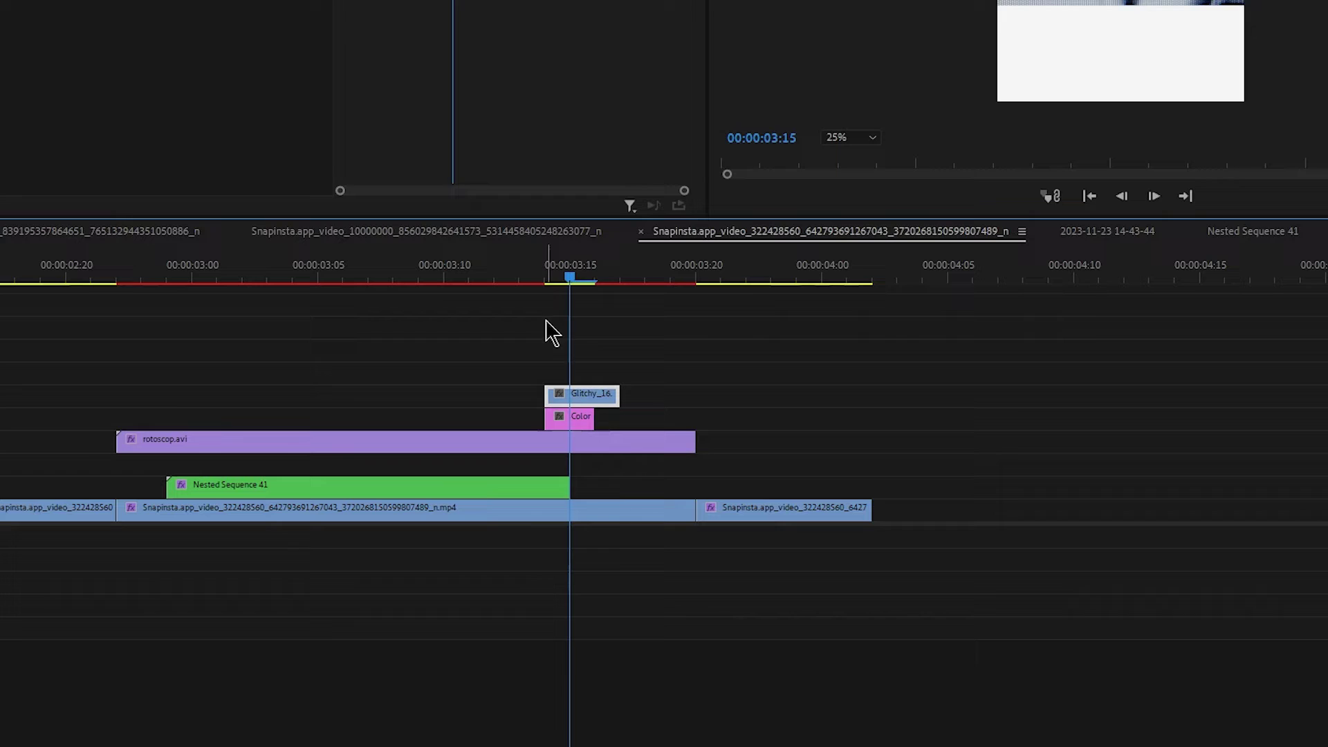
click(545, 278)
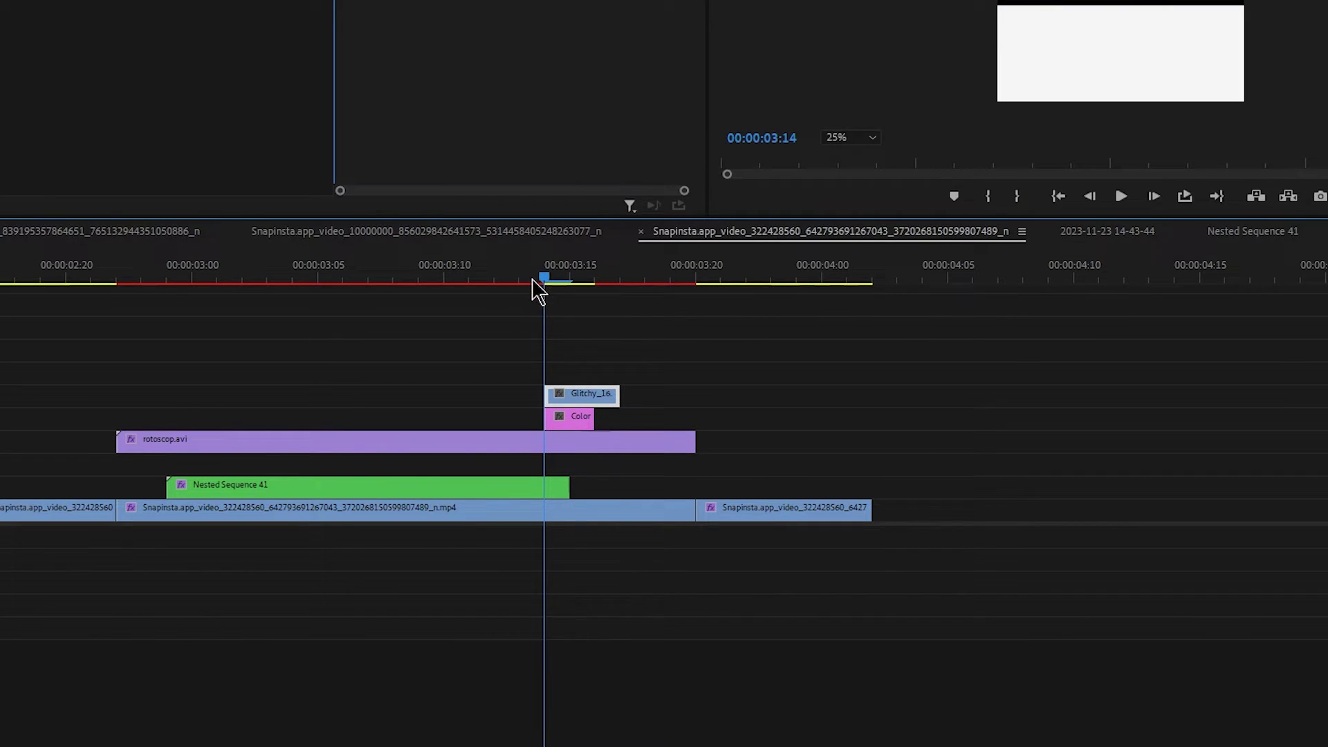
click(527, 288)
drag(552, 392, 519, 392)
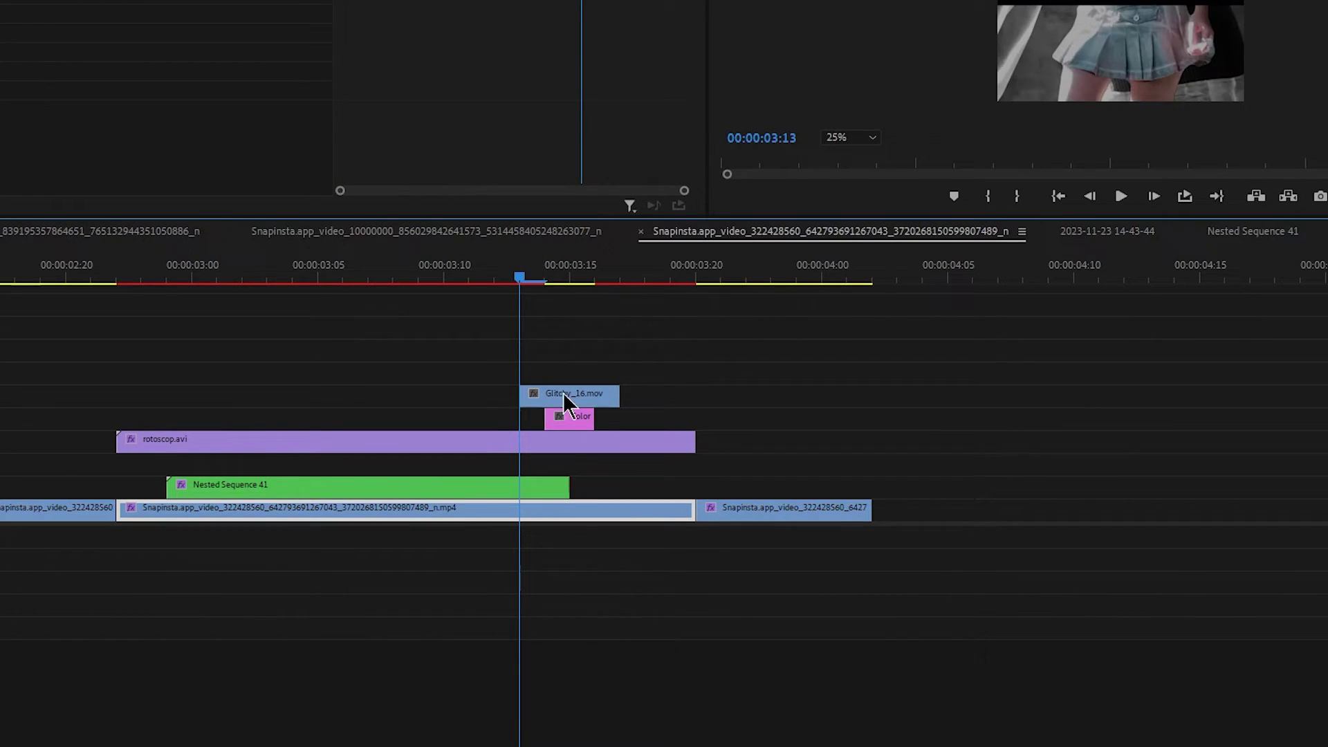
click(569, 393)
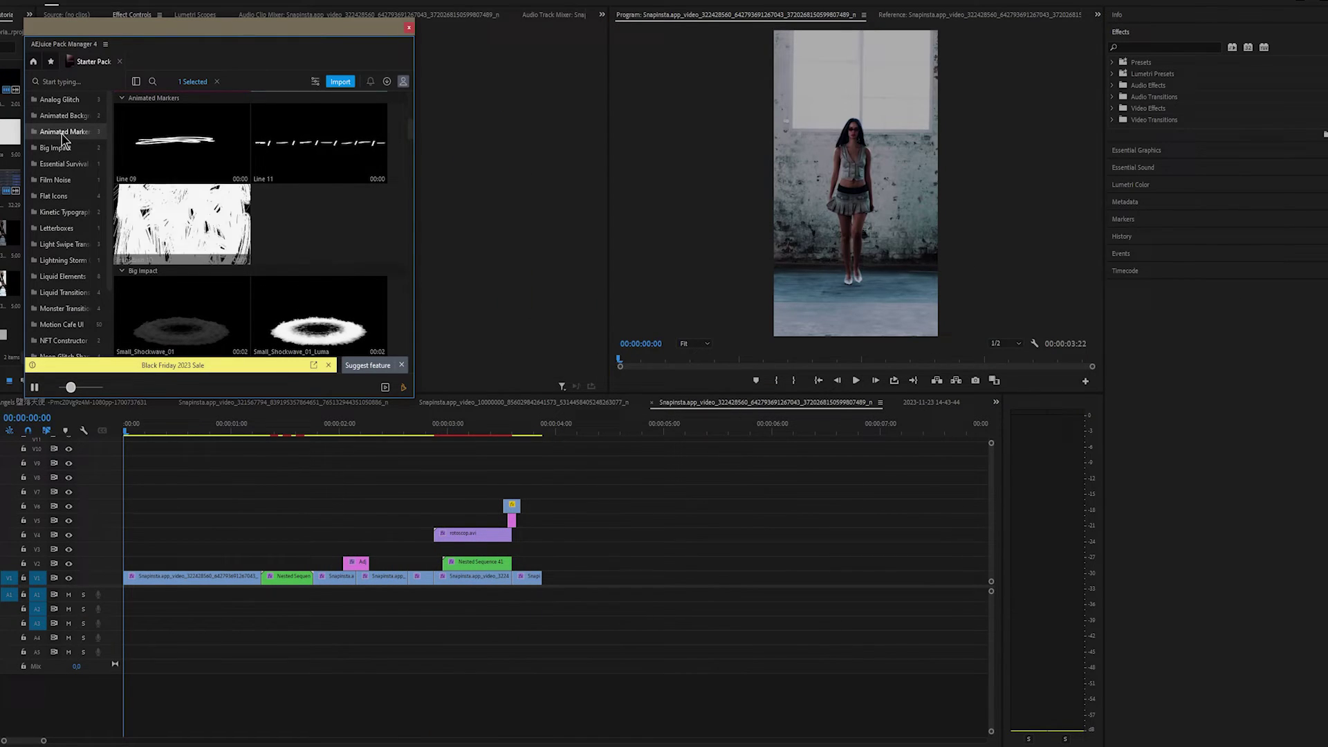
- Examine the AEJuice Starter Pack assets from Animated Markers through Kinetic Typography to Liquid Elements
scroll(230, 196, down, 1)
scroll(230, 196, down, 8)
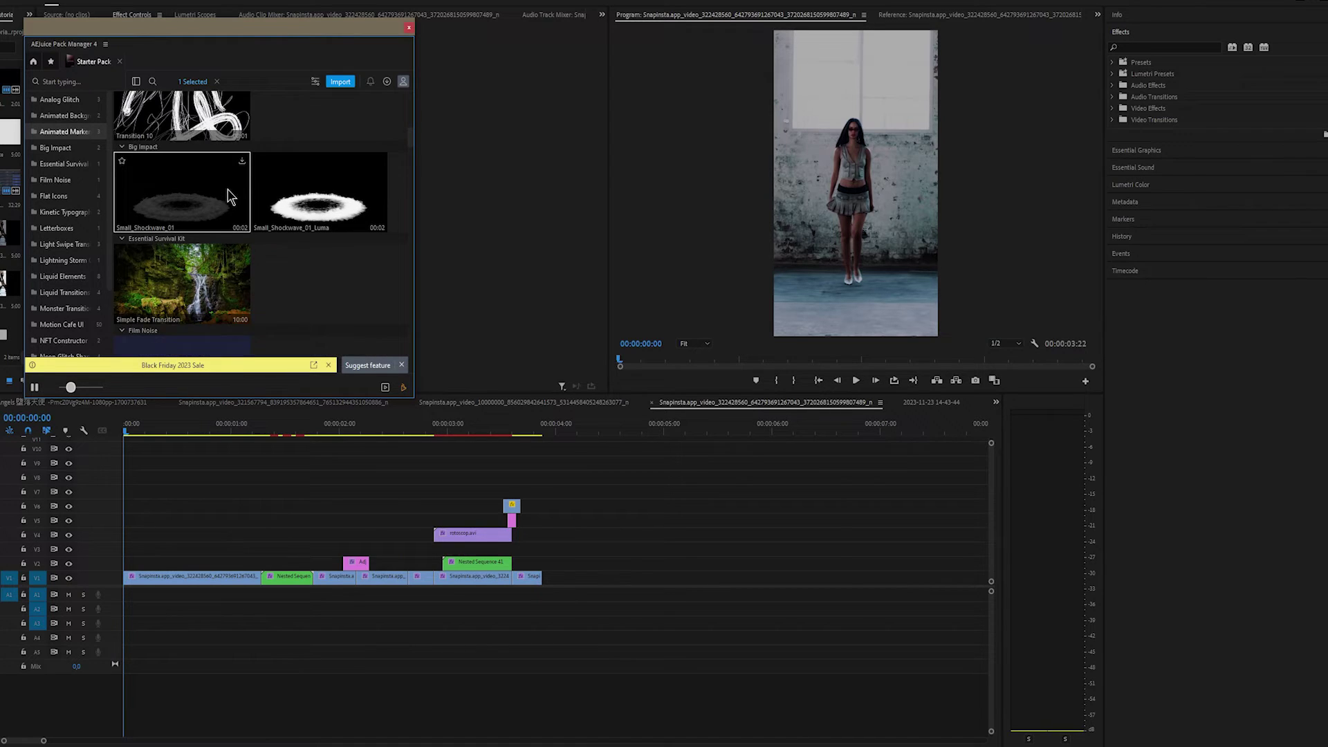
scroll(230, 195, down, 6)
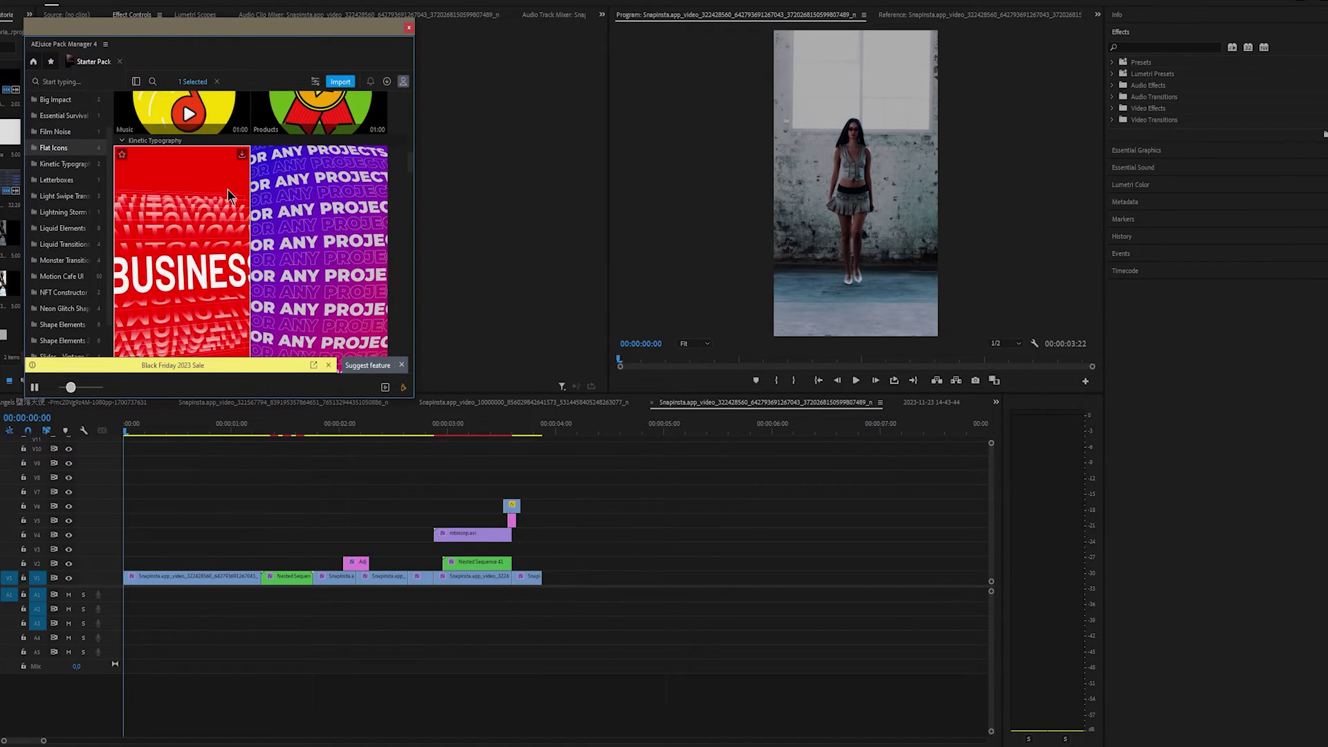
drag(410, 172, 410, 186)
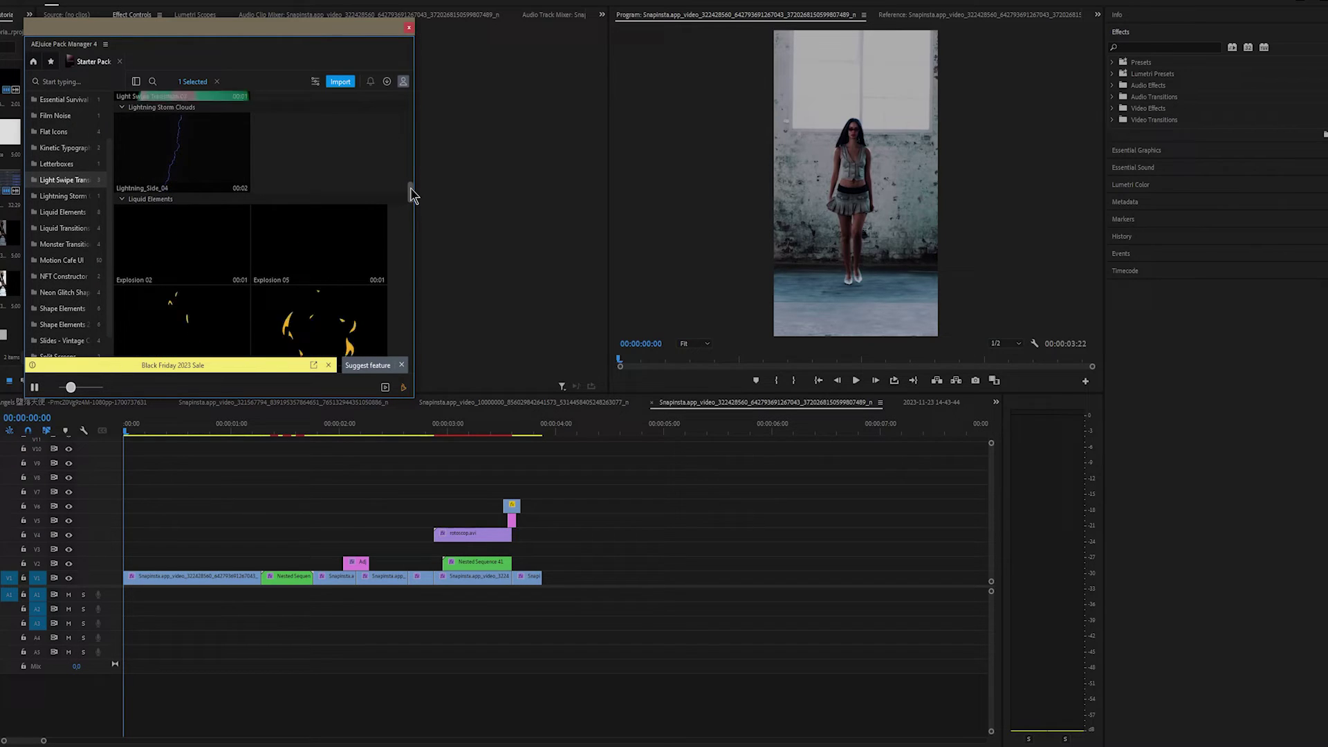
mouse_move(184, 138)
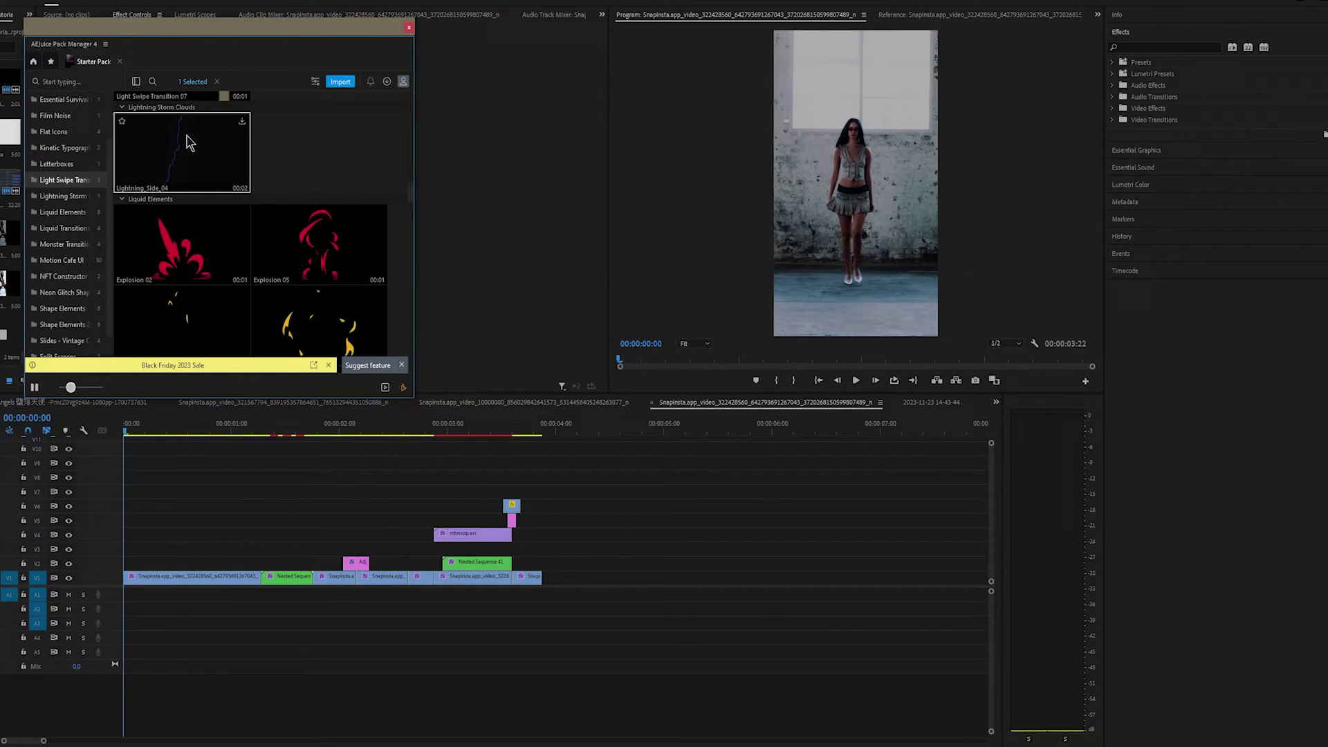
drag(201, 431, 265, 436)
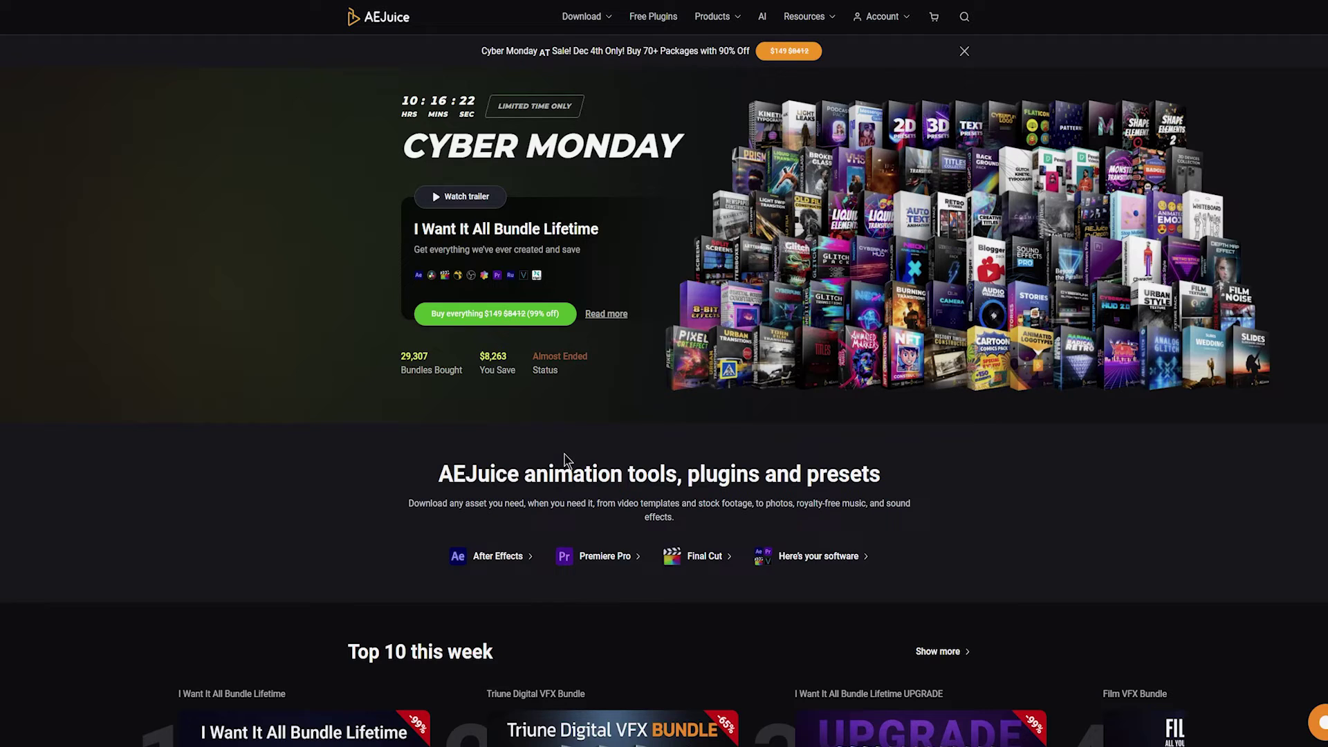
- Open the Free Plugins page on the AEJuice website, and open the AEJuice Pack Manager 4 extension in Premiere Pro
click(652, 18)
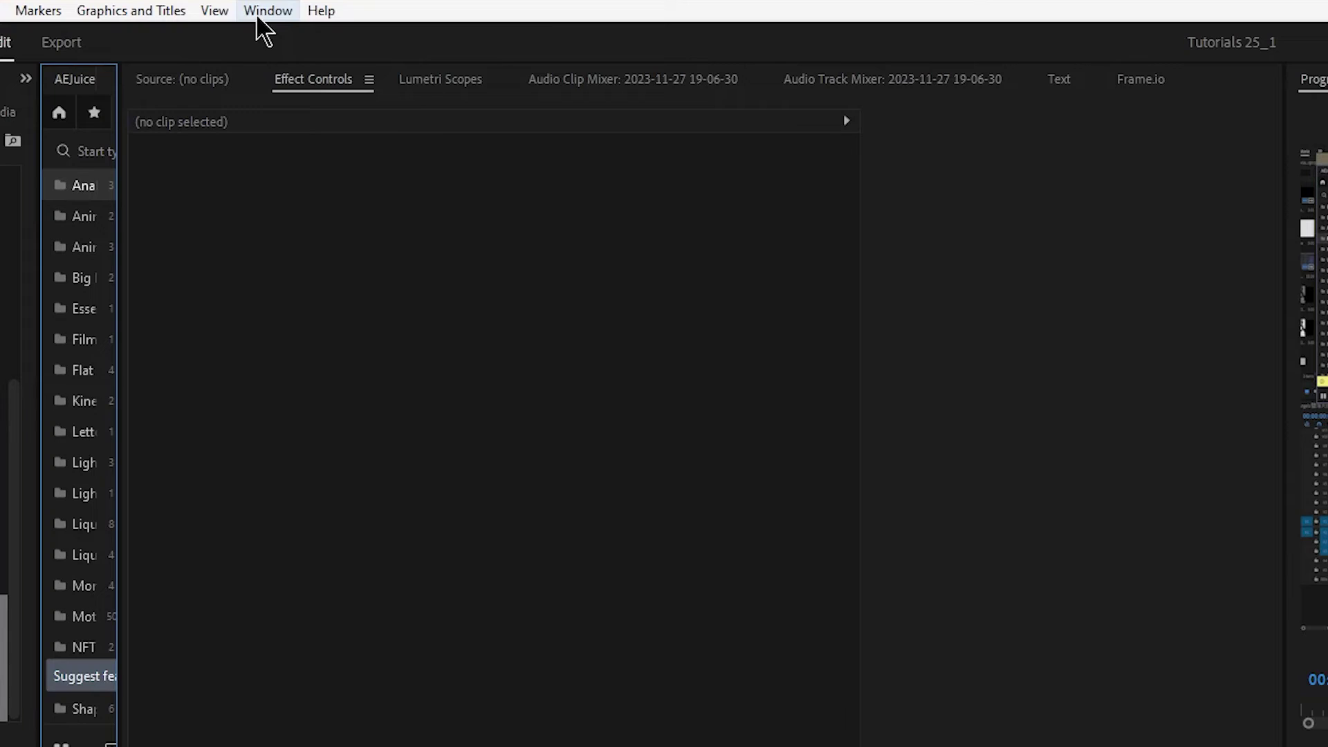
click(262, 10)
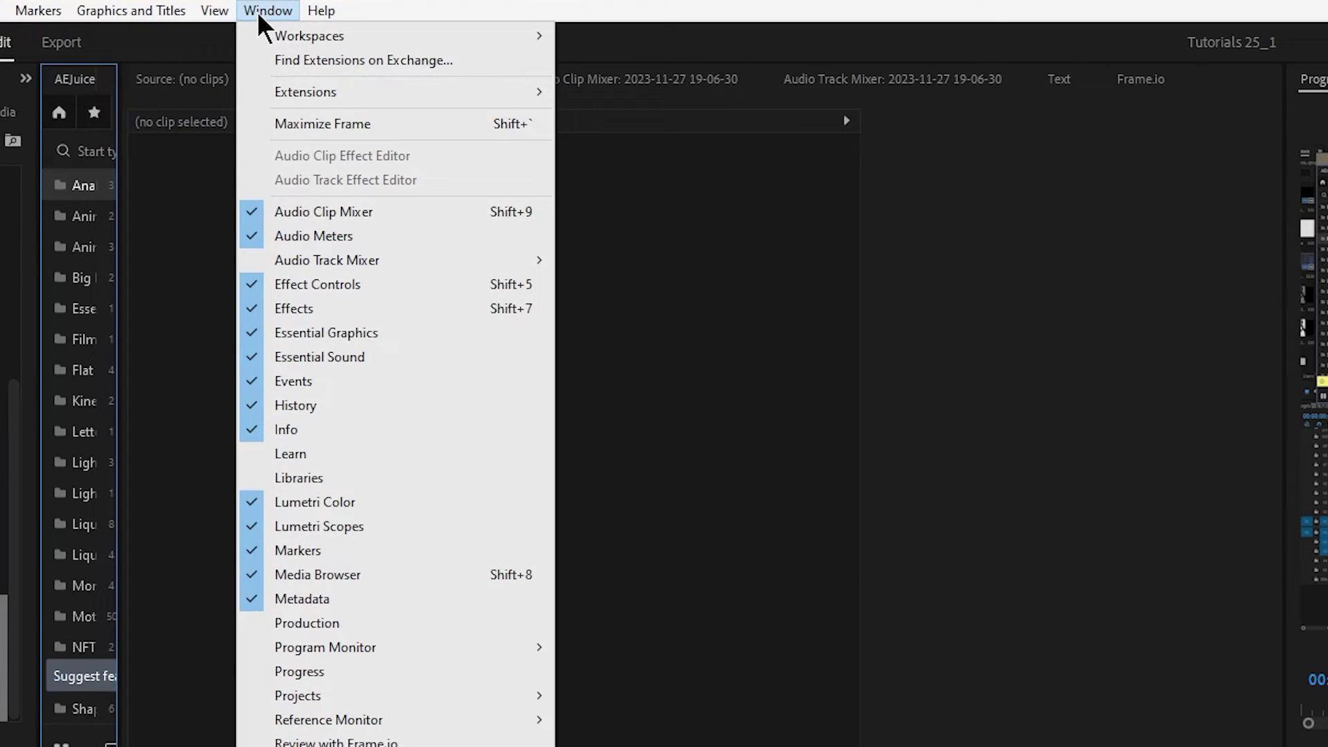
mouse_move(352, 93)
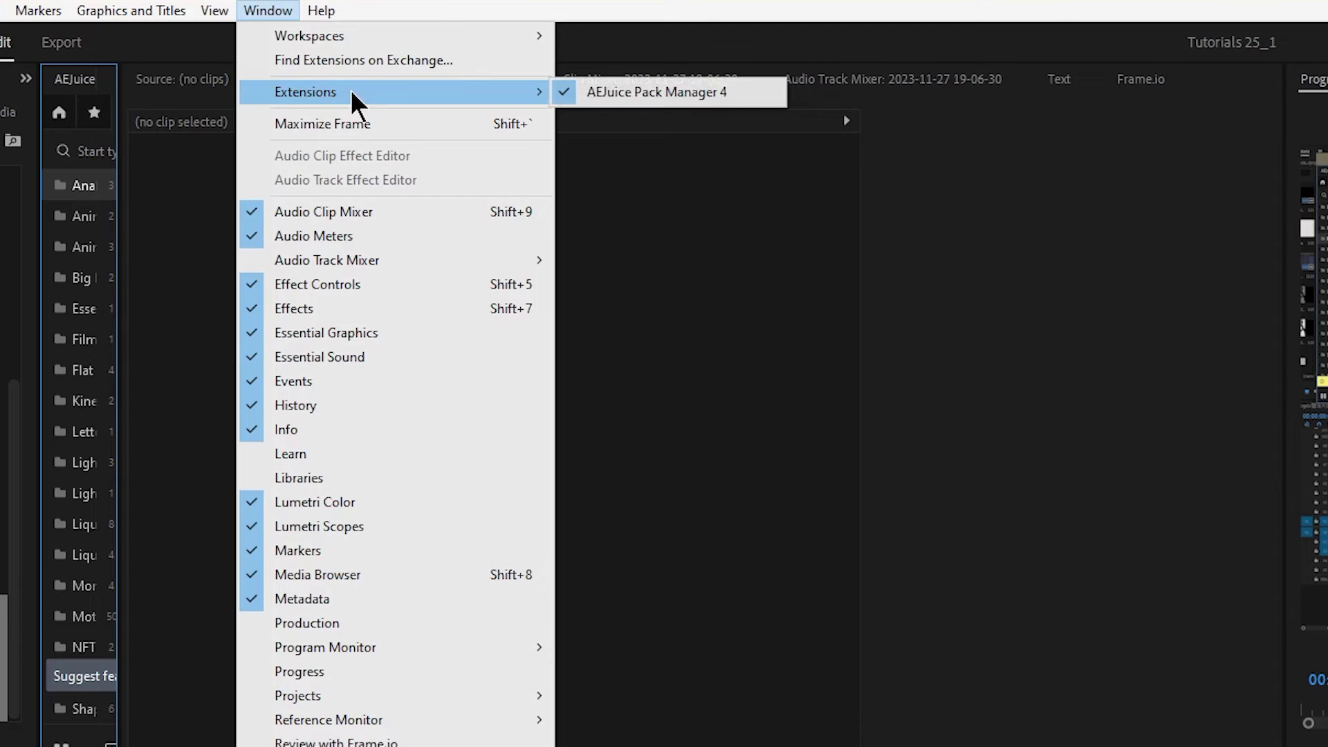
click(647, 92)
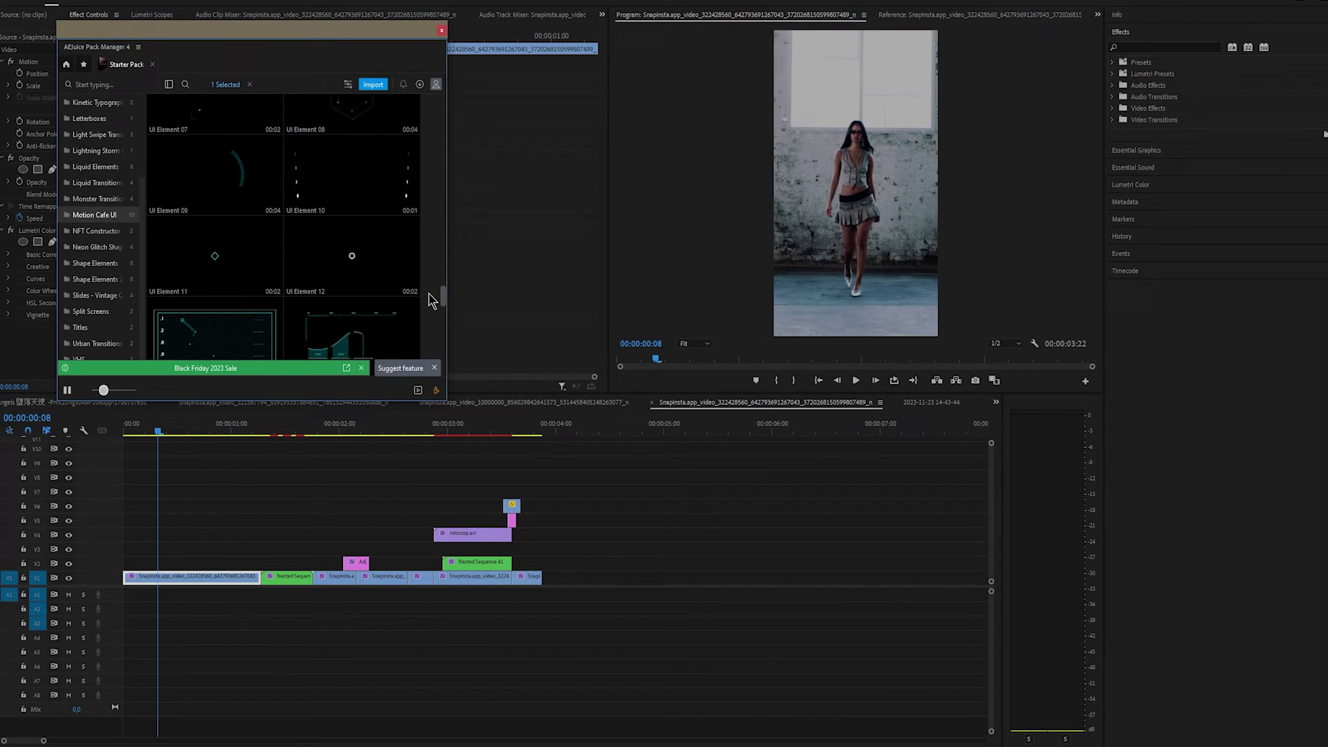
- Add the Analog Glitch 58 asset from the Starter Pack to V2 at the start of the timeline and play it
scroll(430, 301, down, 6)
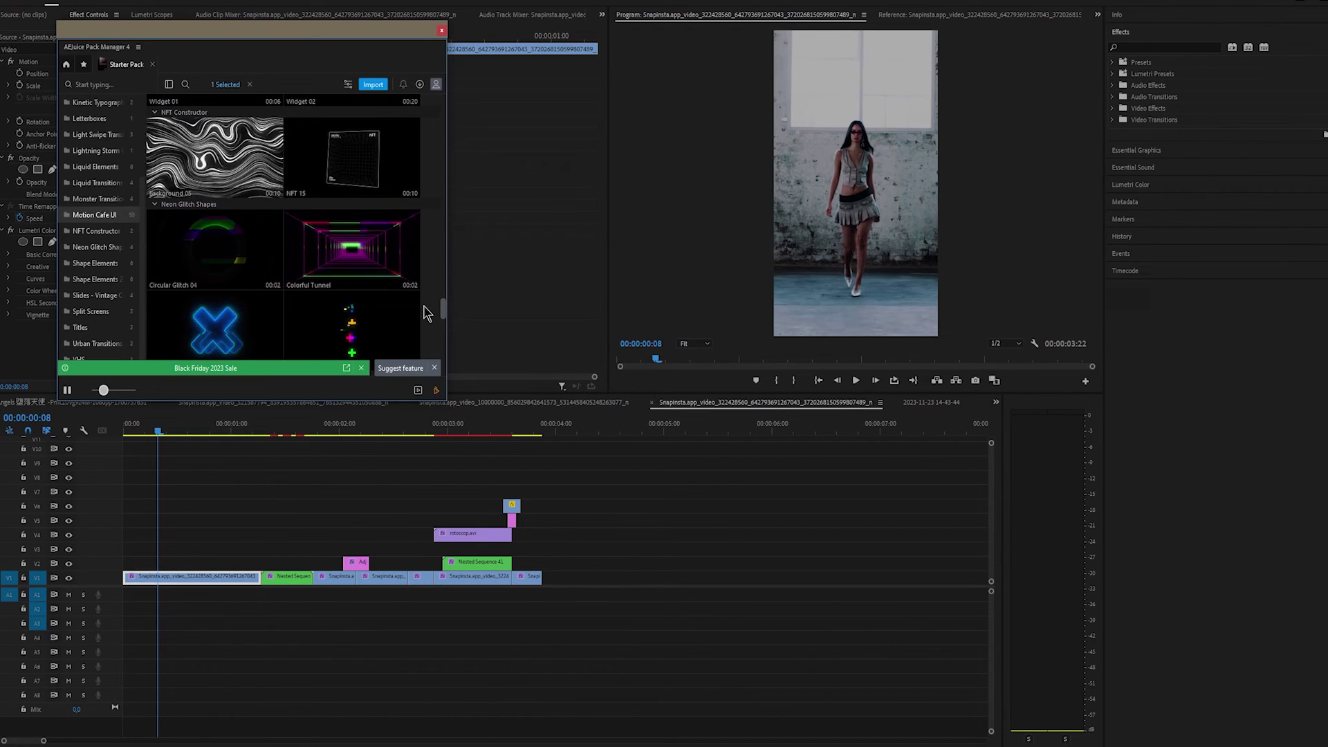
scroll(427, 313, down, 3)
scroll(425, 320, down, 3)
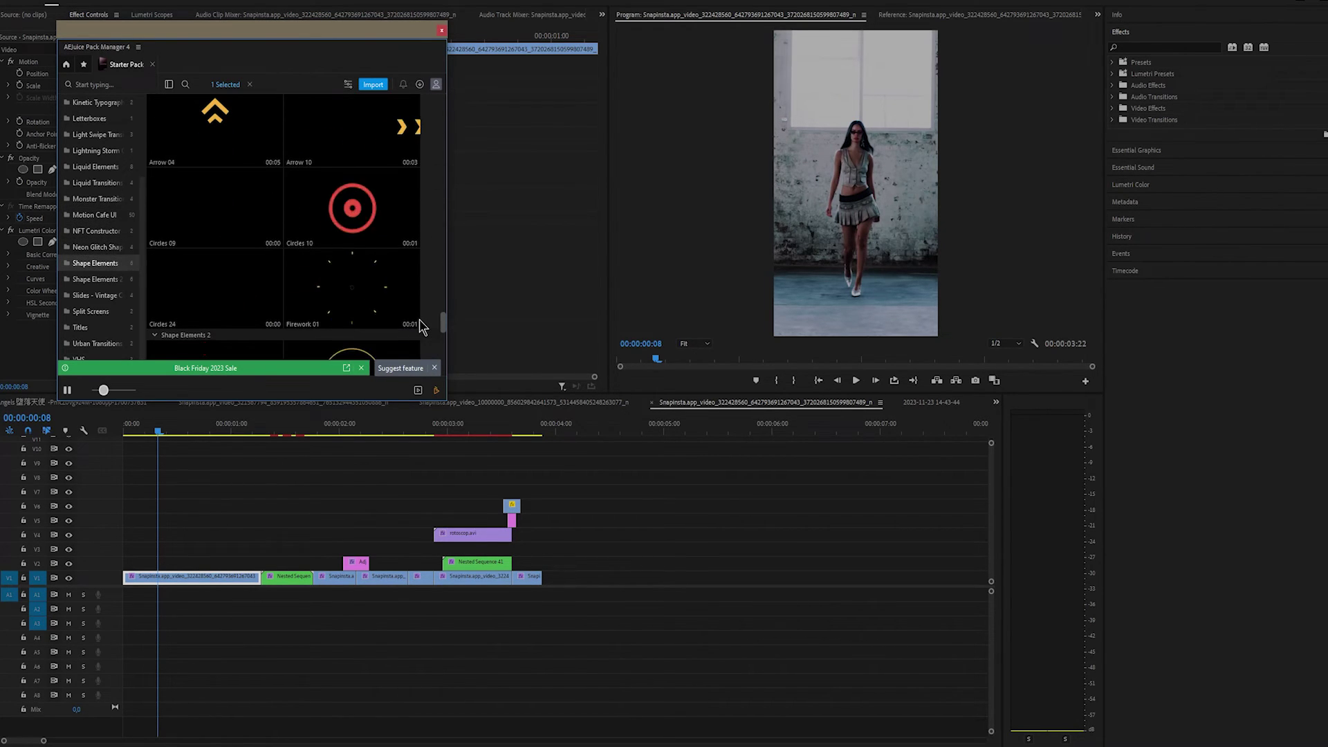
scroll(422, 328, down, 3)
scroll(422, 336, down, 3)
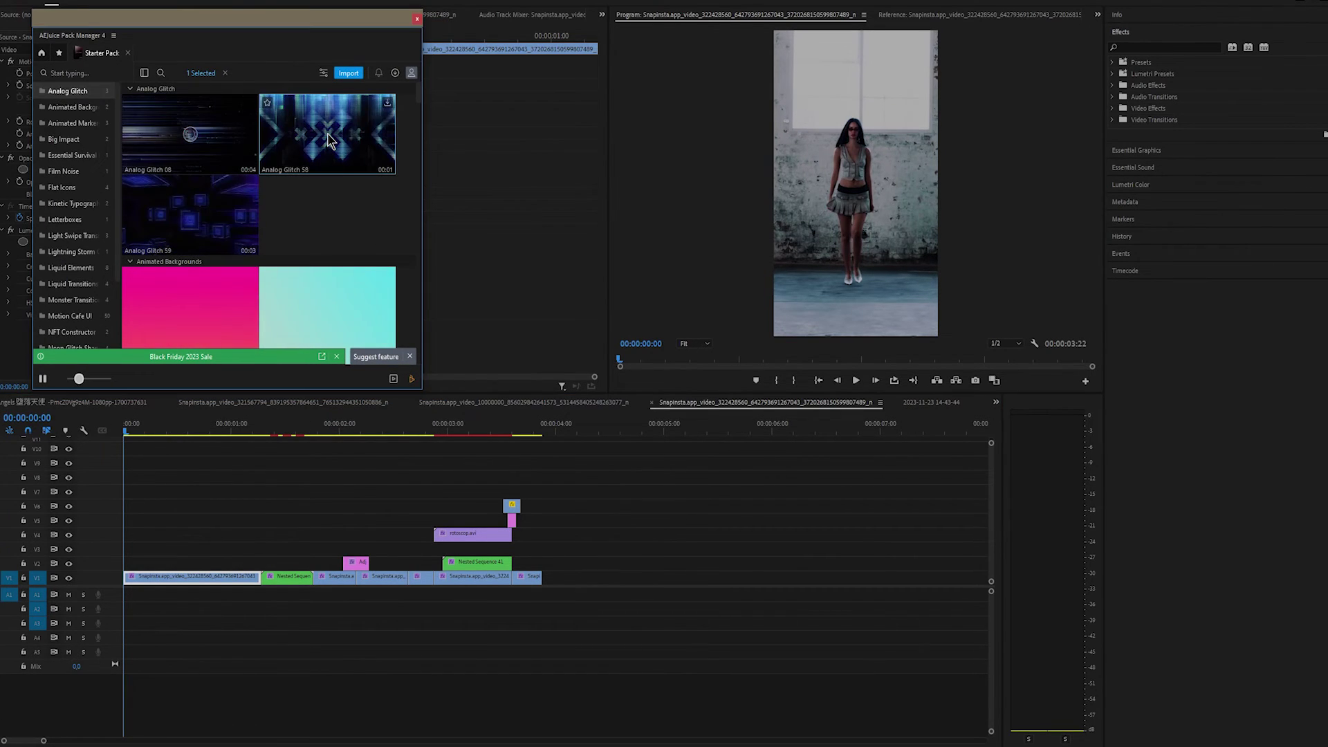
double_click(328, 141)
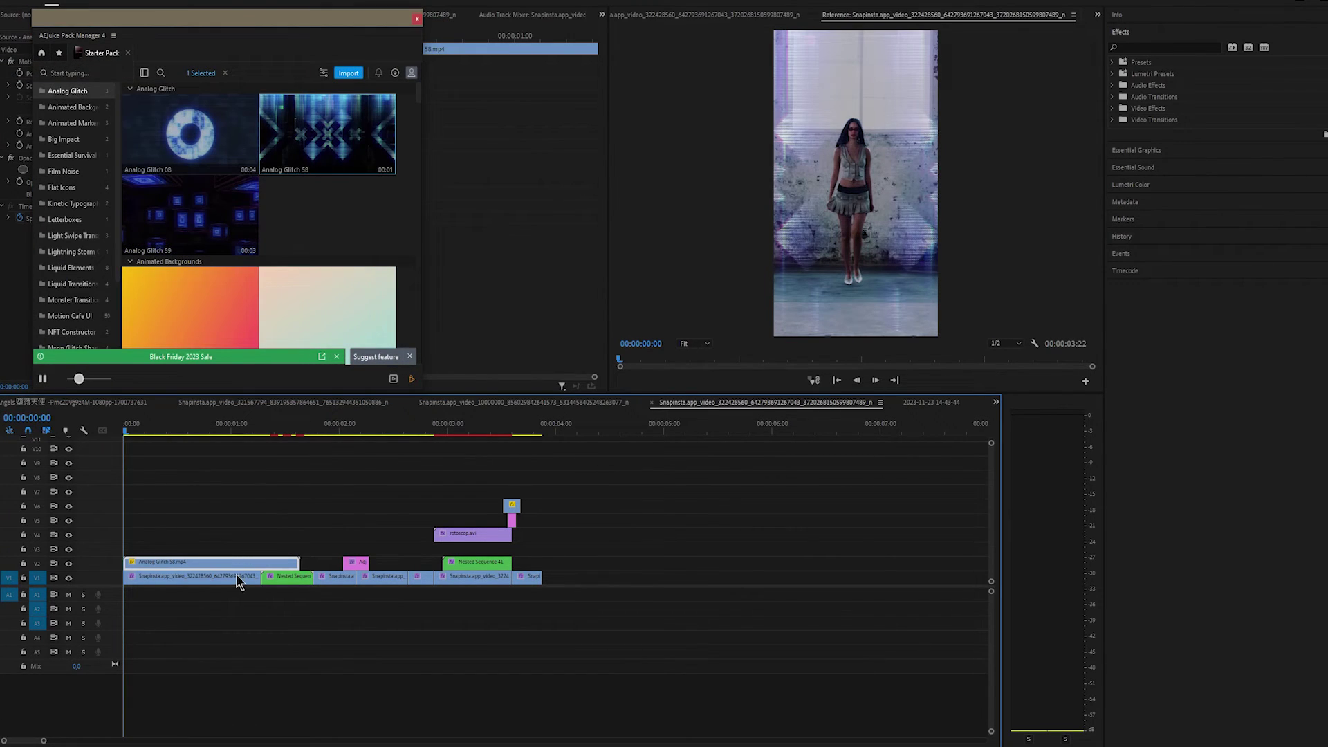
key(space)
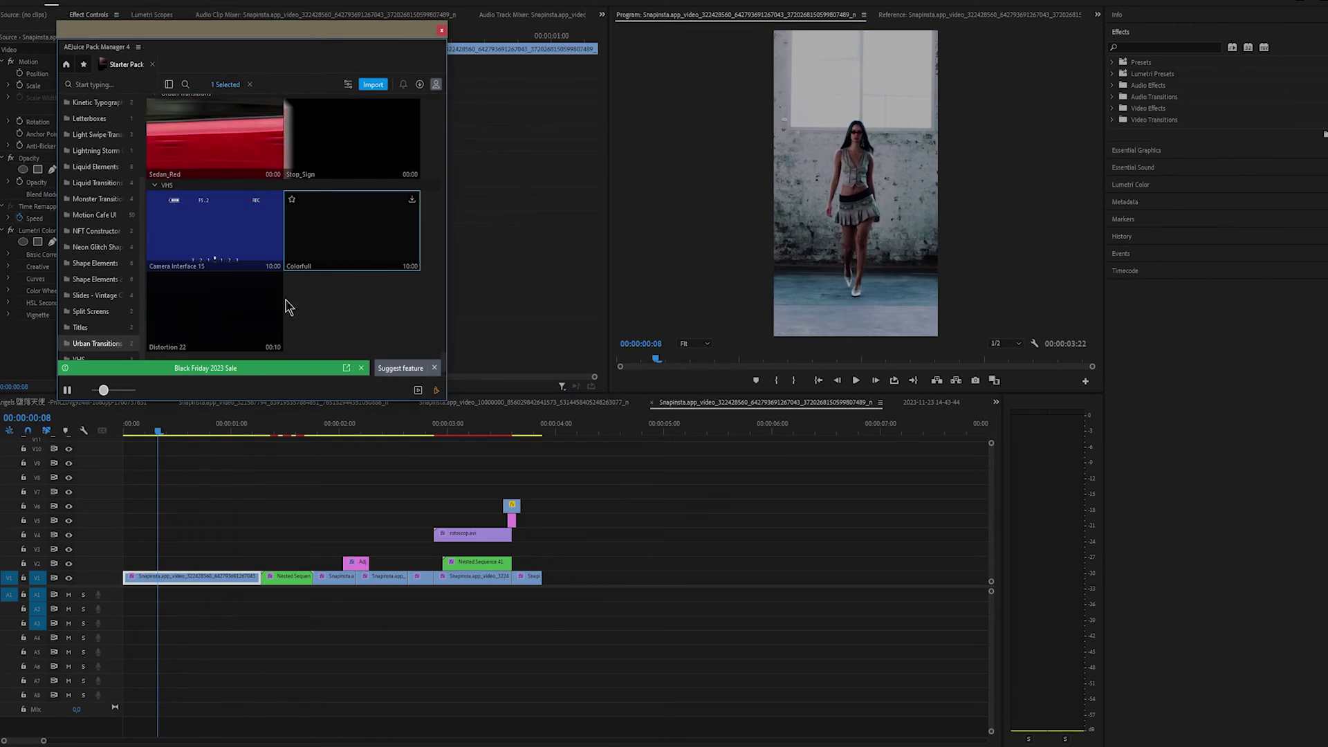
- Place the Distortion 22 asset on V8 at the start of the timeline, set its blend mode to Difference, and preview it
mouse_move(235, 312)
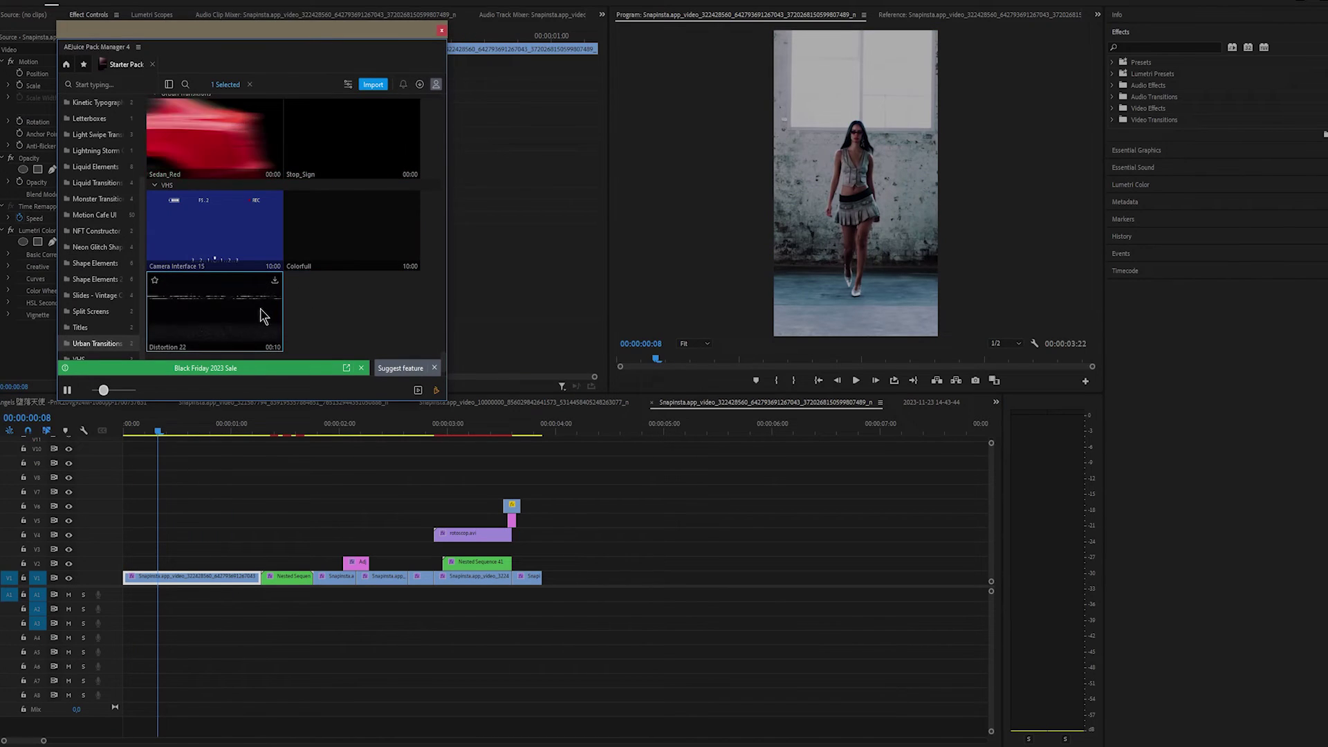
drag(235, 312, 122, 486)
drag(209, 23, 396, 57)
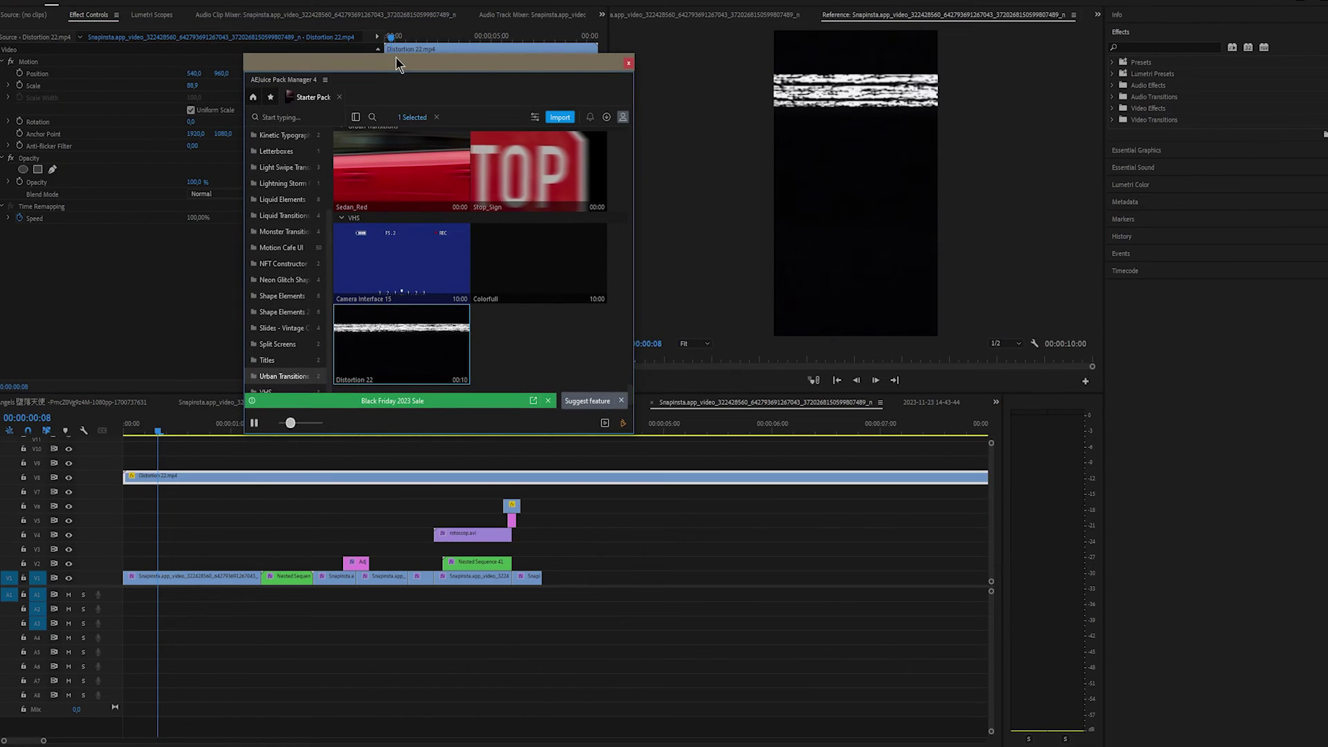
click(202, 195)
click(214, 457)
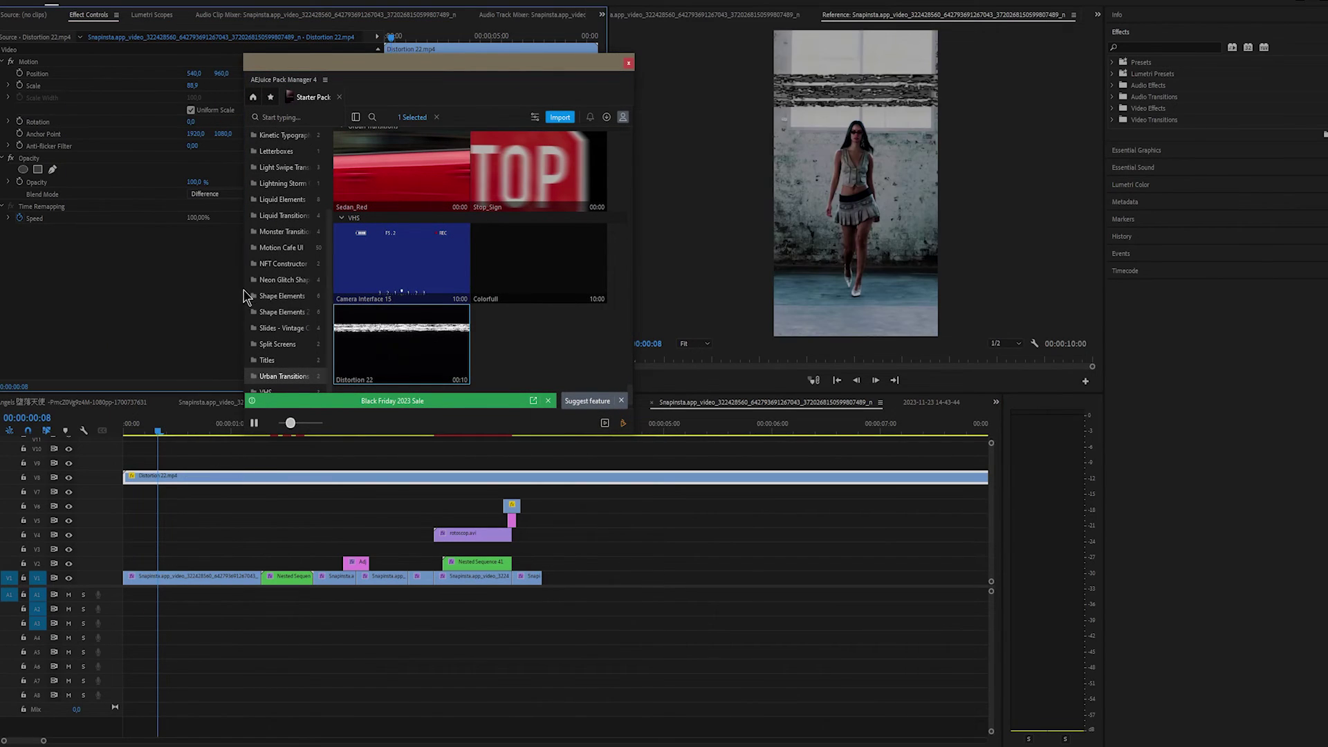
drag(169, 437, 86, 486)
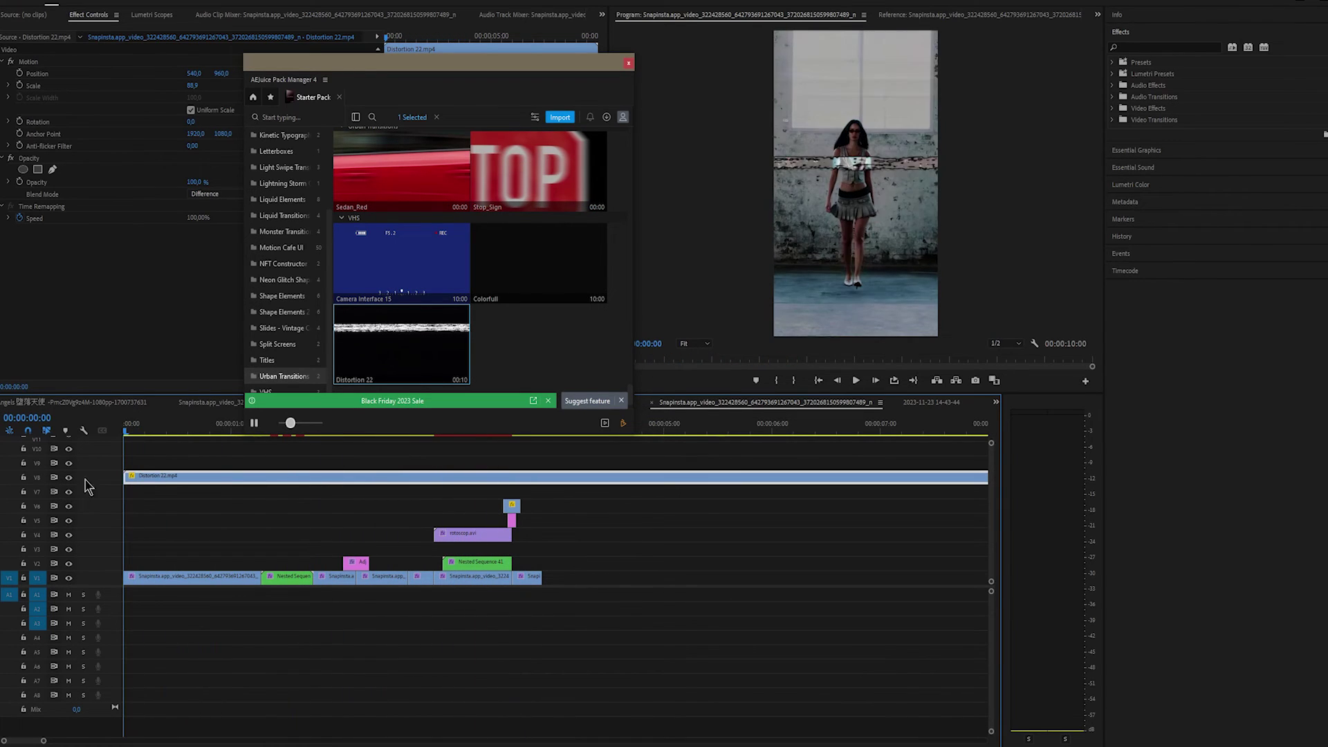
- Apply the Venetian Blinds video effect to the short V1 clip at 00:00:02:18, with Transition Completion 20%, Direction 90° and Width 8
click(858, 381)
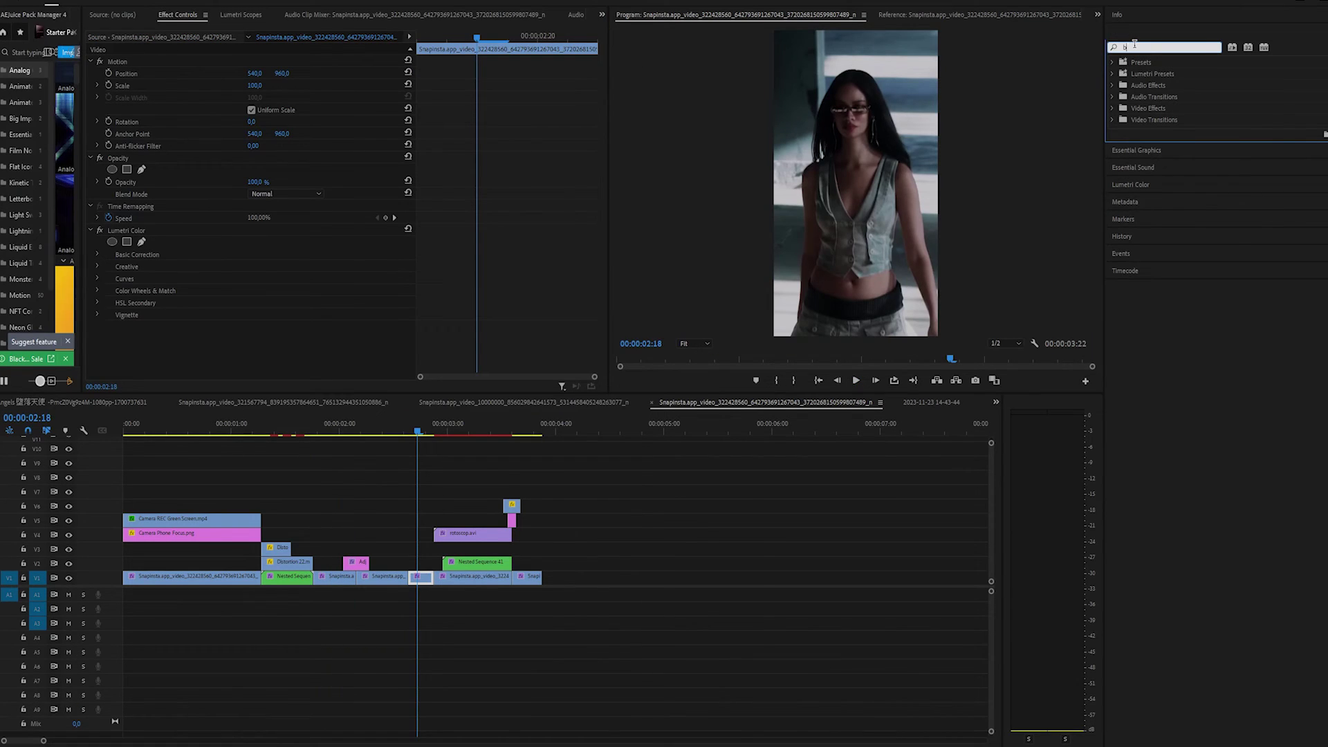
text(linds)
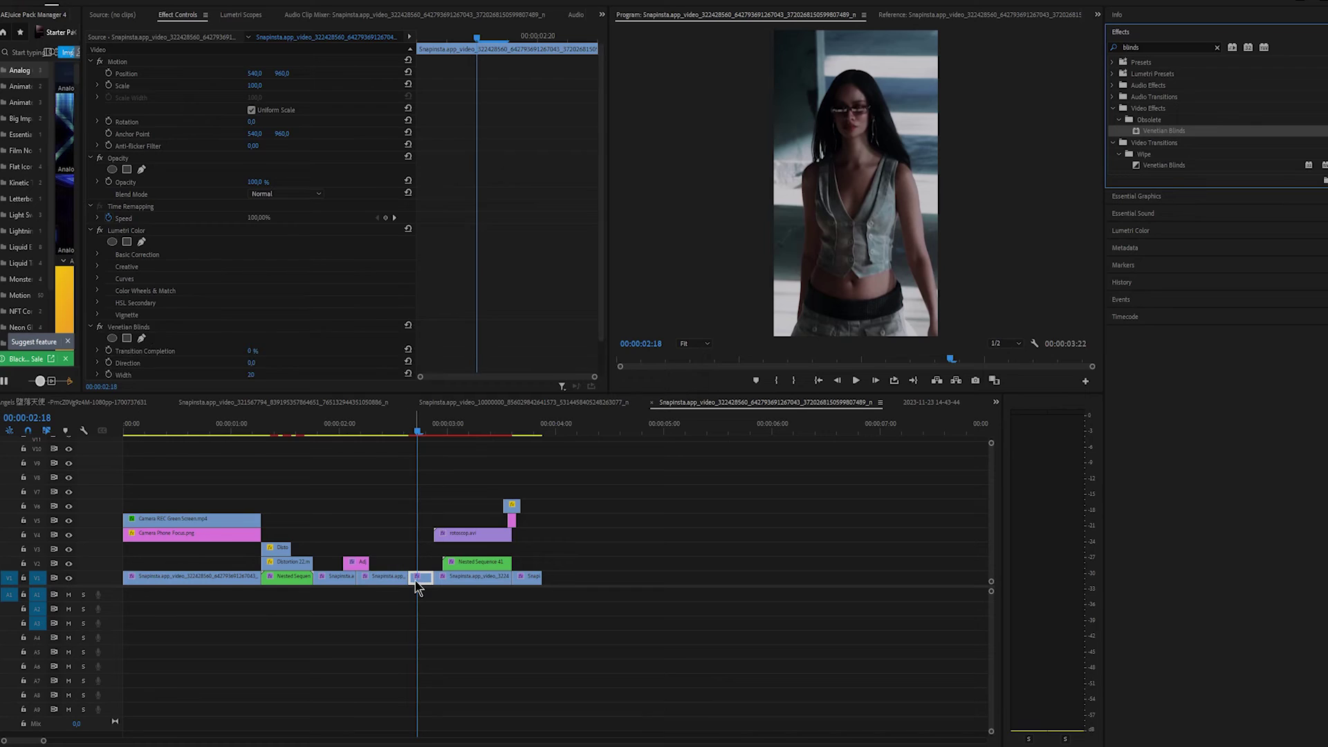
scroll(325, 318, down, 1)
click(255, 312)
key(Return)
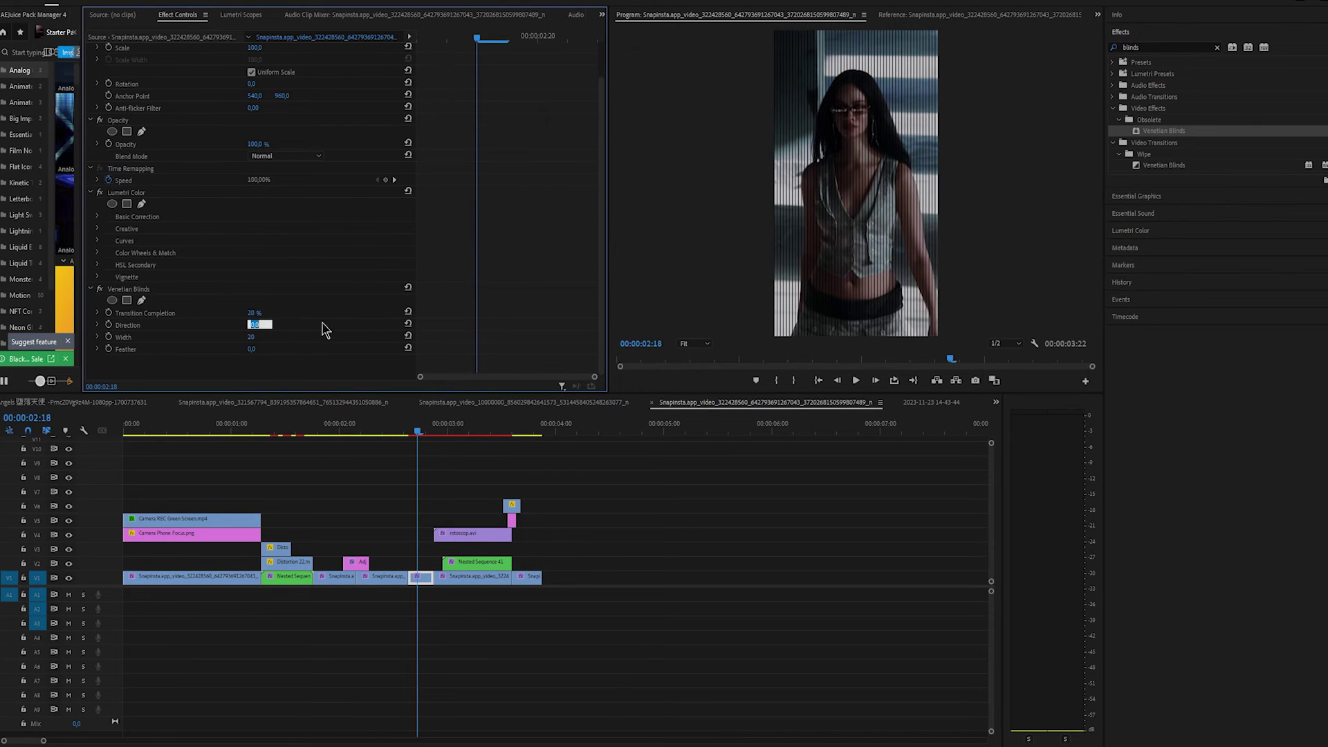
text(90)
key(Return)
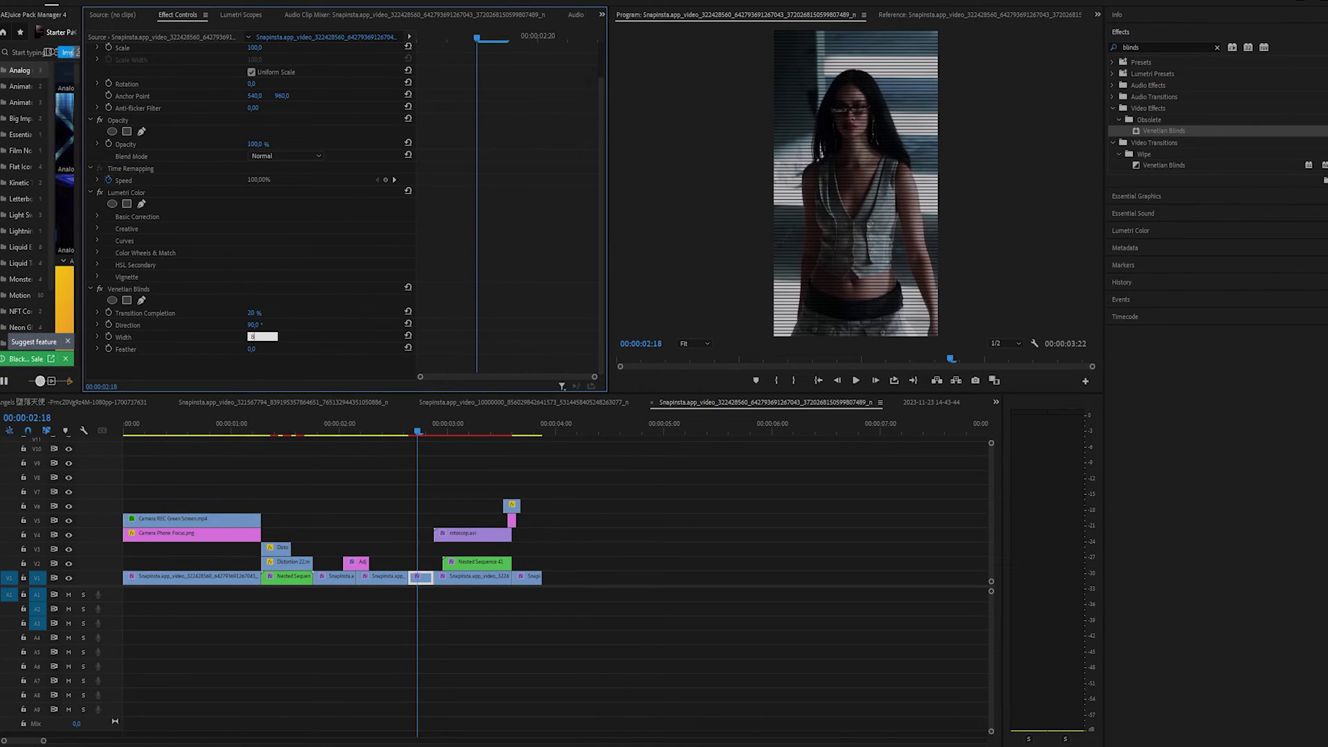
- Add the Wave Warp effect to the same short V1 clip and set its Wave Height to 1 and Wave Speed to 2
click(1167, 48)
text(wave w)
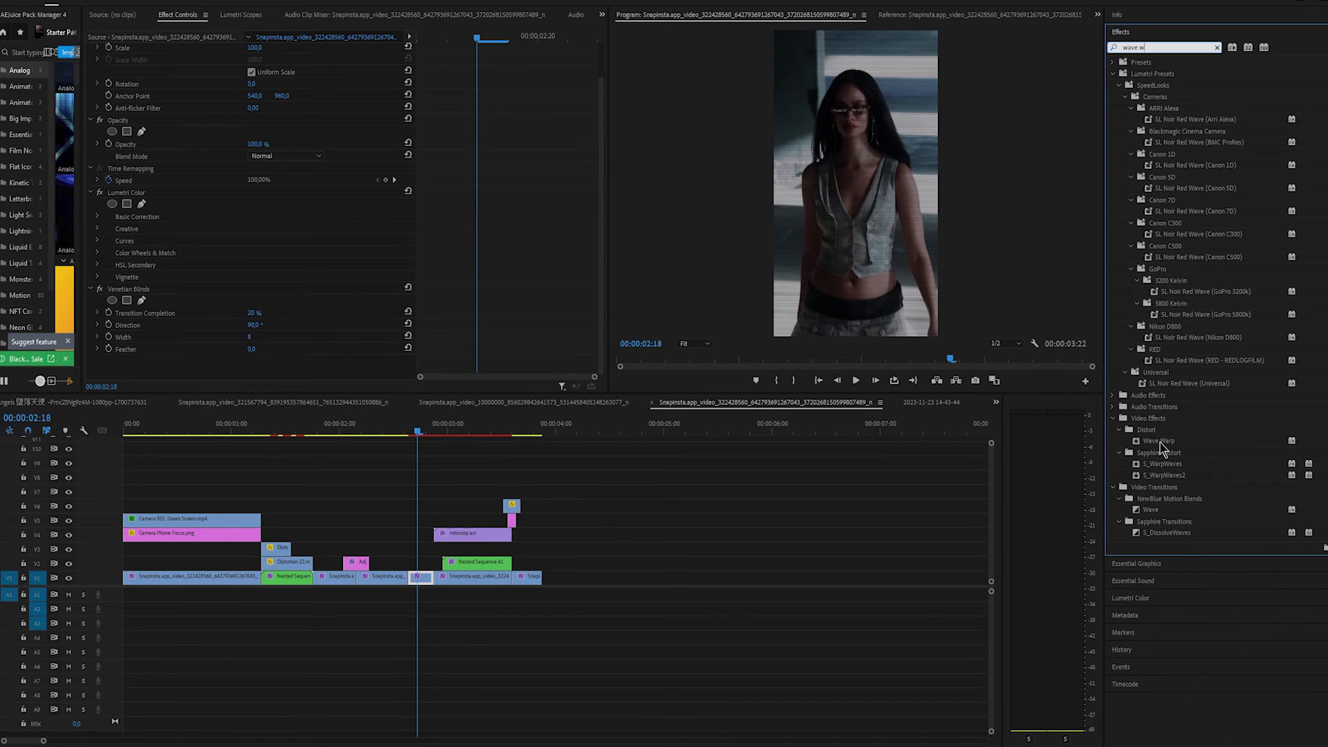
click(91, 289)
click(254, 276)
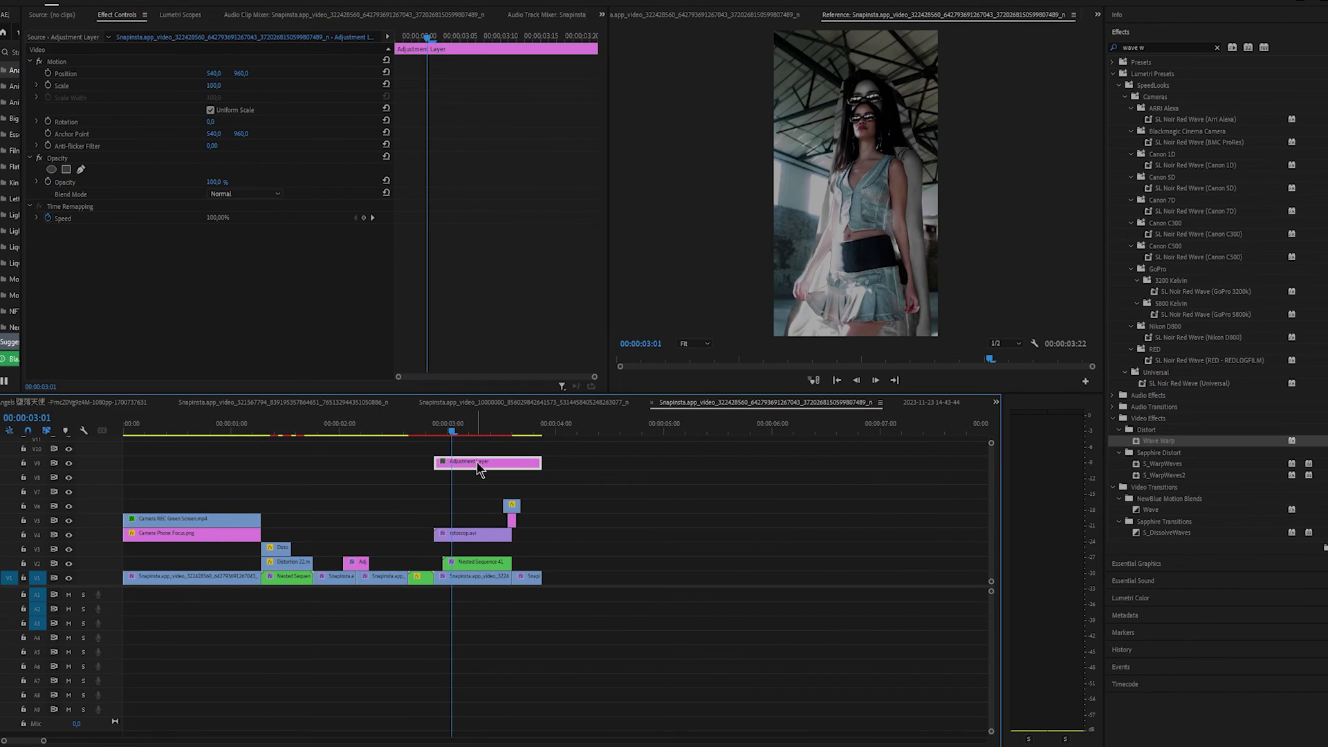
- Paste the Venetian Blinds and Wave Warp effects onto the adjustment layer on V9, and play the sequence from the start
right_click(210, 286)
click(260, 363)
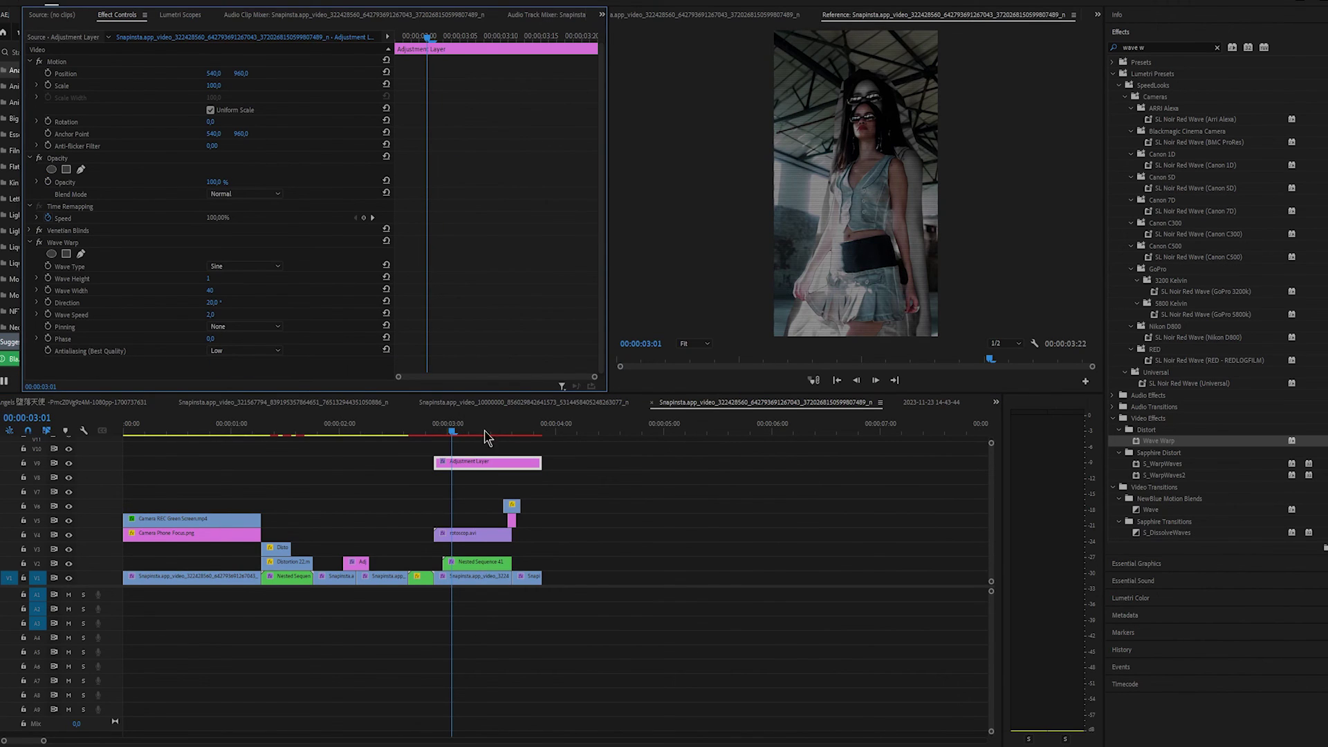
drag(468, 433, 123, 432)
click(855, 381)
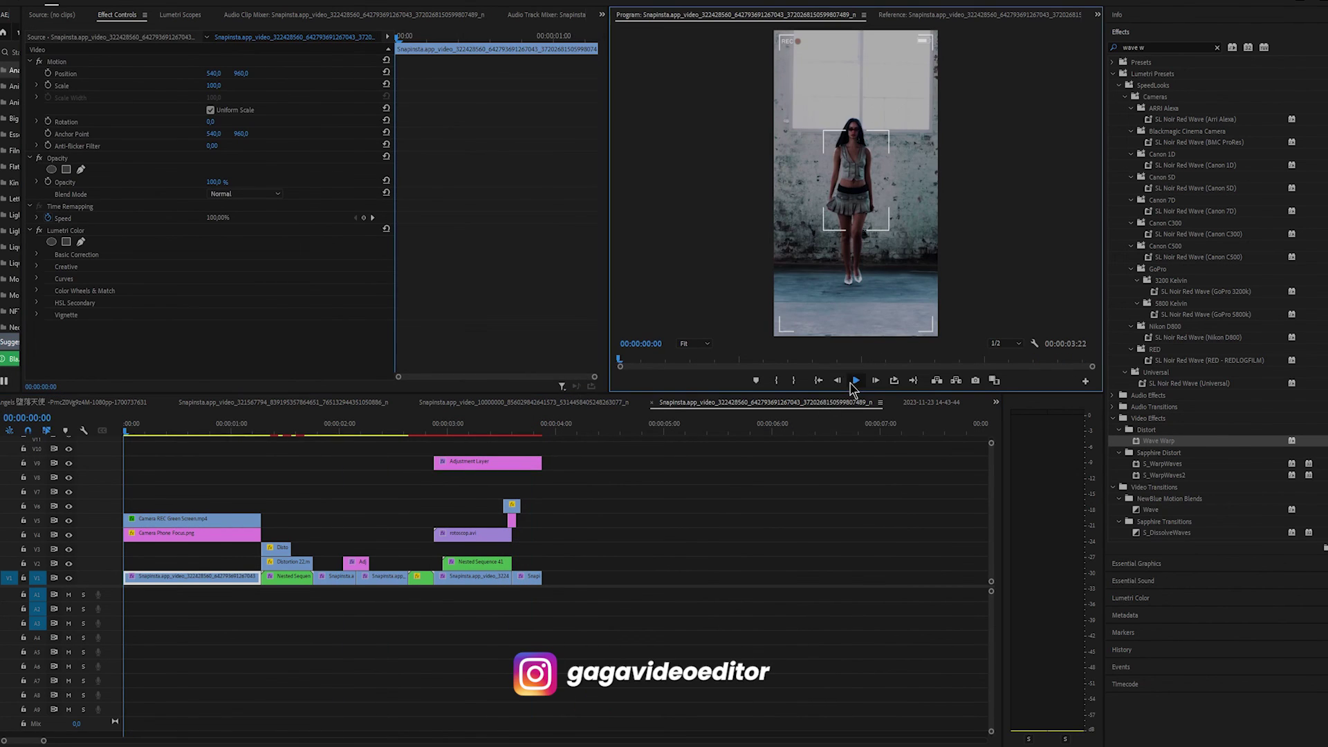